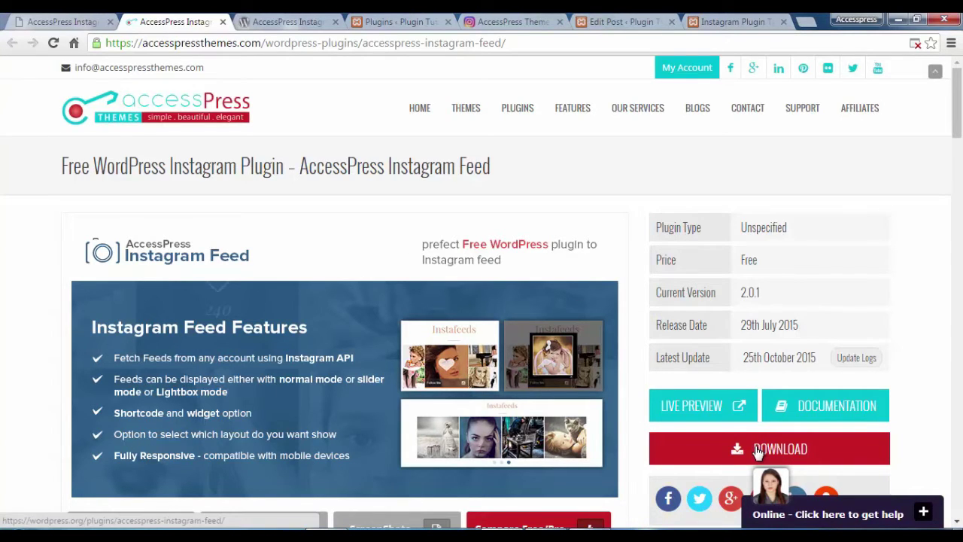
# Step: Go from the AccessPress Instagram Feed product page to its WordPress.org listing via DOWNLOAD
pyautogui.click(759, 450)
# Step: Download version 2.1.6 and select the accesspress-instagram-feed slug in the page address
pyautogui.click(276, 21)
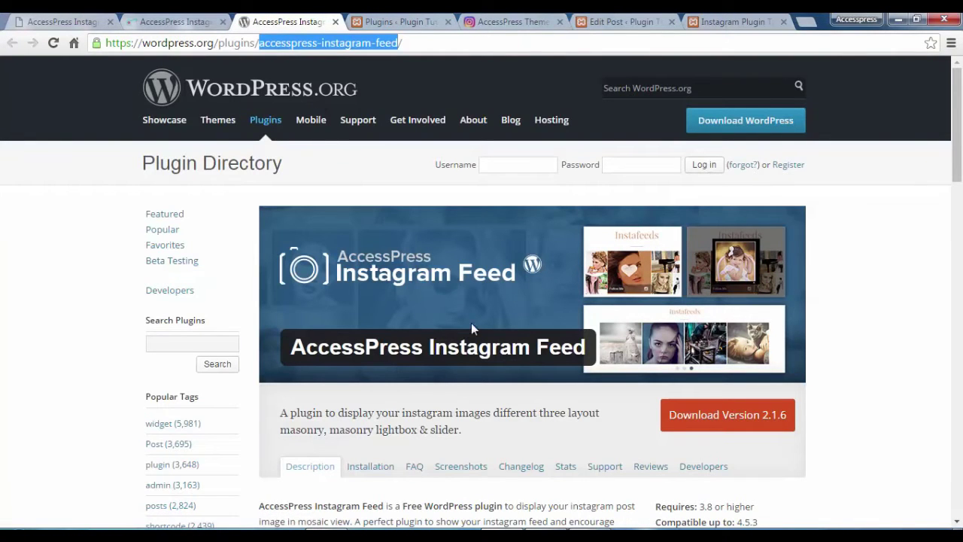
pyautogui.click(15, 257)
pyautogui.scroll(-5, 681, 264)
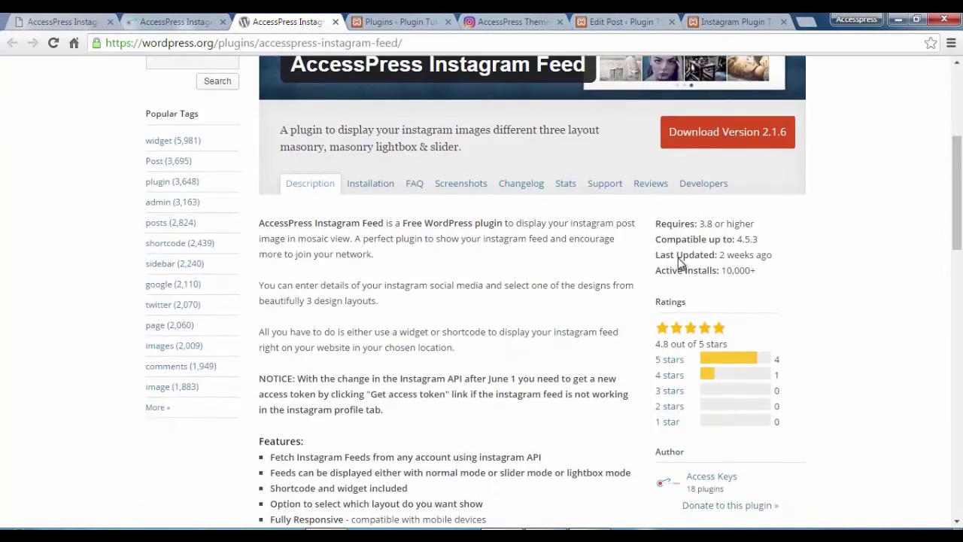
pyautogui.scroll(5, 681, 263)
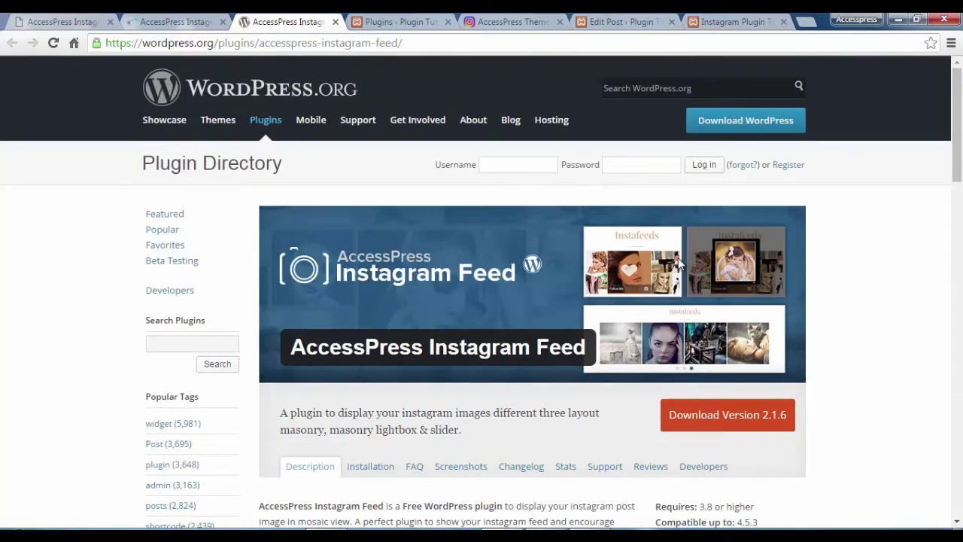
pyautogui.click(712, 415)
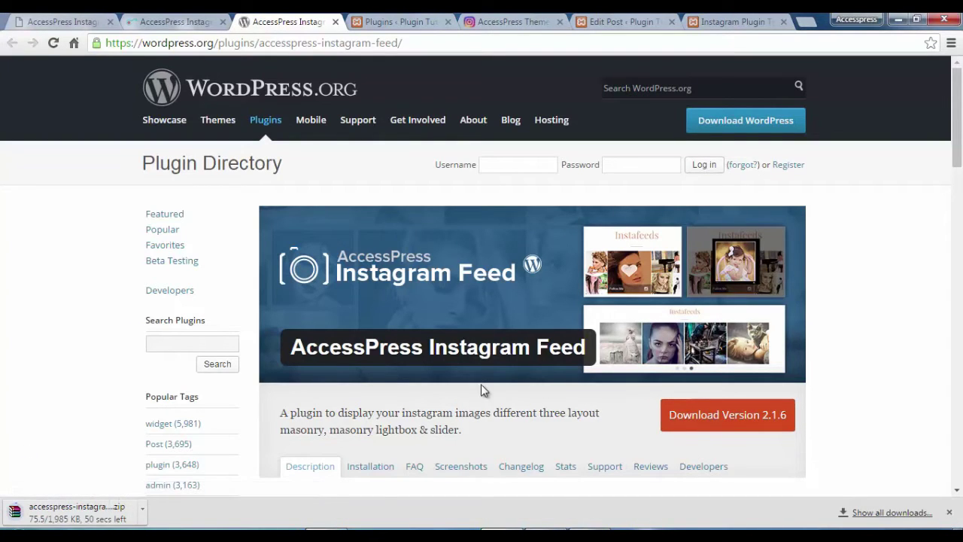
pyautogui.moveTo(261, 43); pyautogui.dragTo(400, 46)
pyautogui.hotkey('ctrl', 'c')
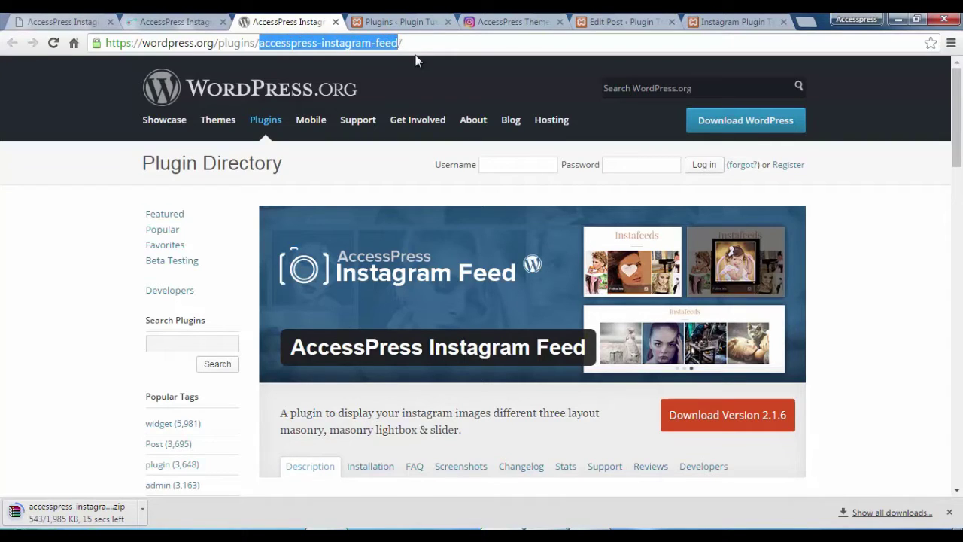
# Step: Search Add New plugins for the pasted accesspress-instagram-feed slug
pyautogui.click(399, 21)
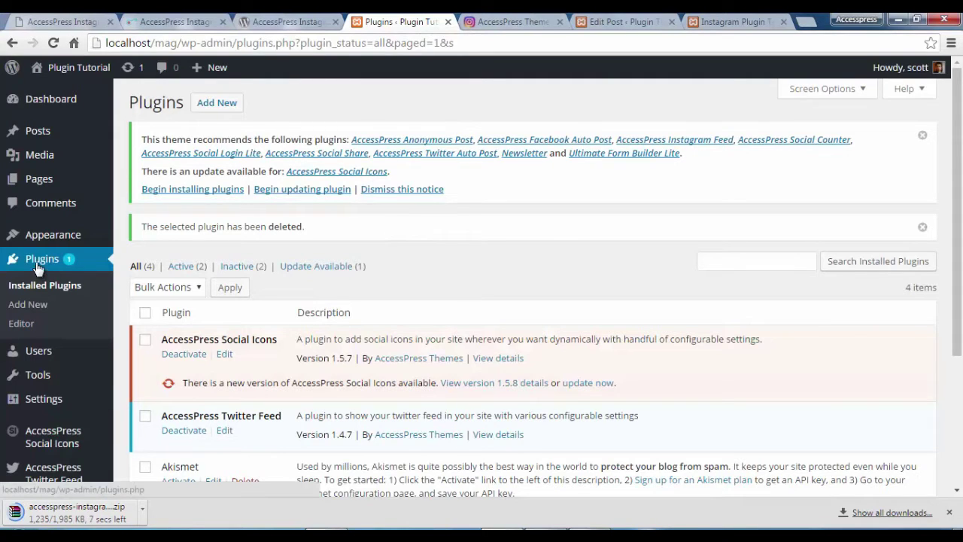
pyautogui.click(208, 108)
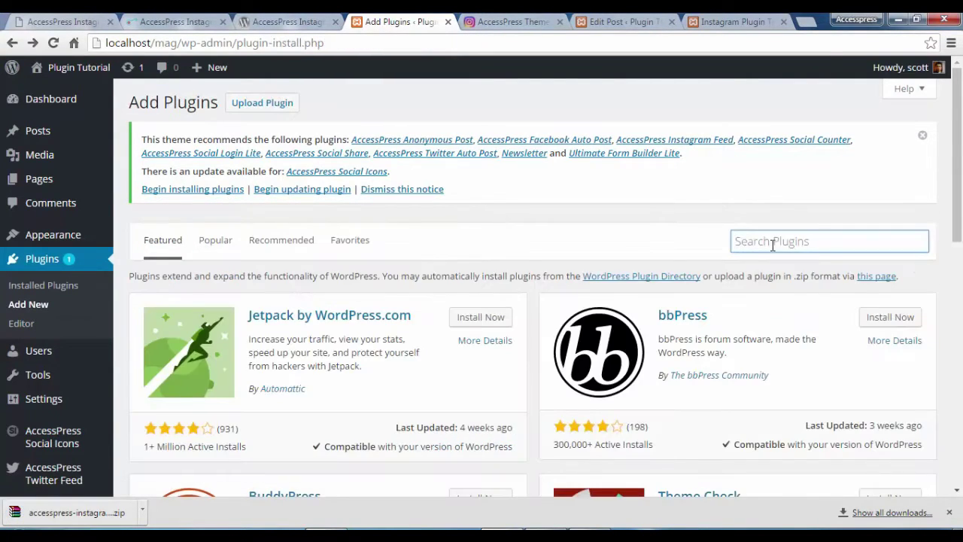
pyautogui.hotkey('ctrl', 'v')
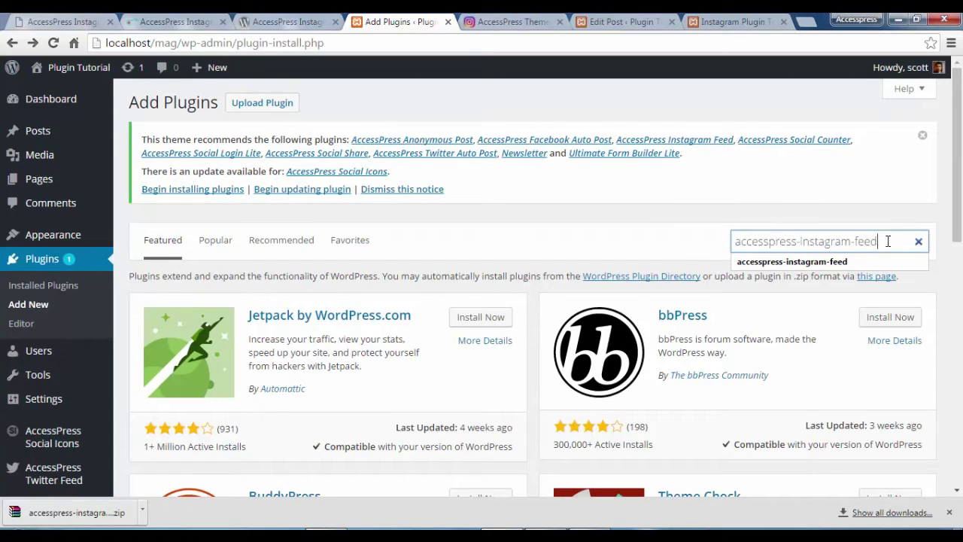
pyautogui.press('Return')
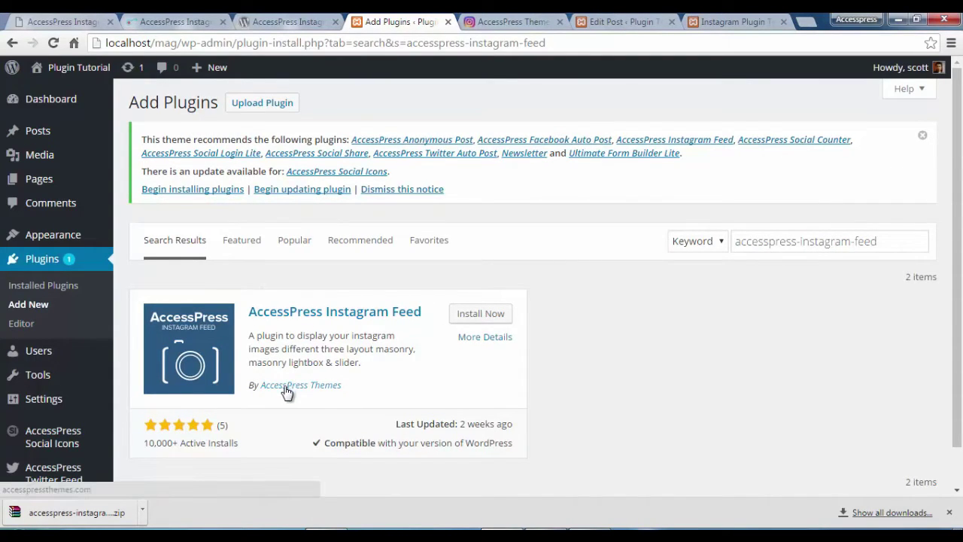
# Step: Install and activate AccessPress Instagram Feed, opening its settings page in a new tab
pyautogui.click(481, 314)
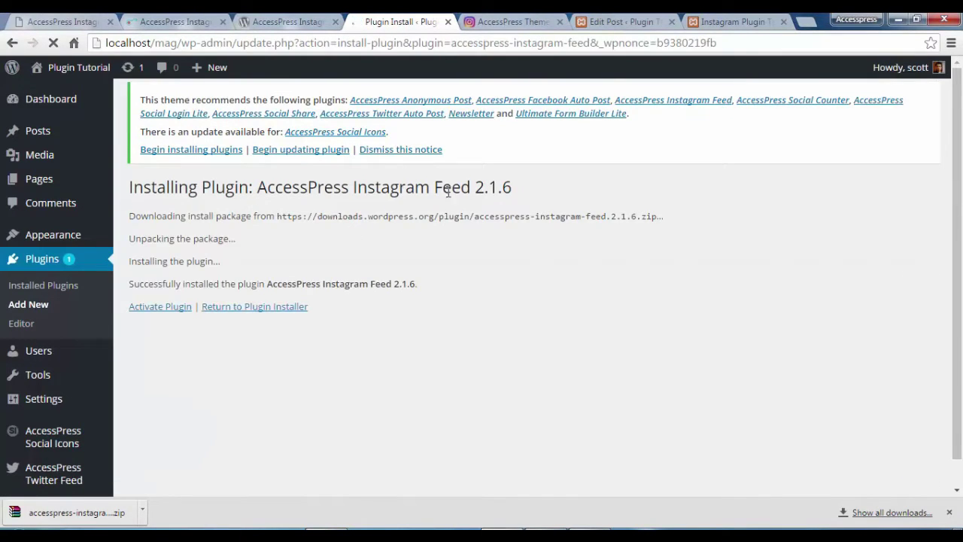
pyautogui.click(174, 311)
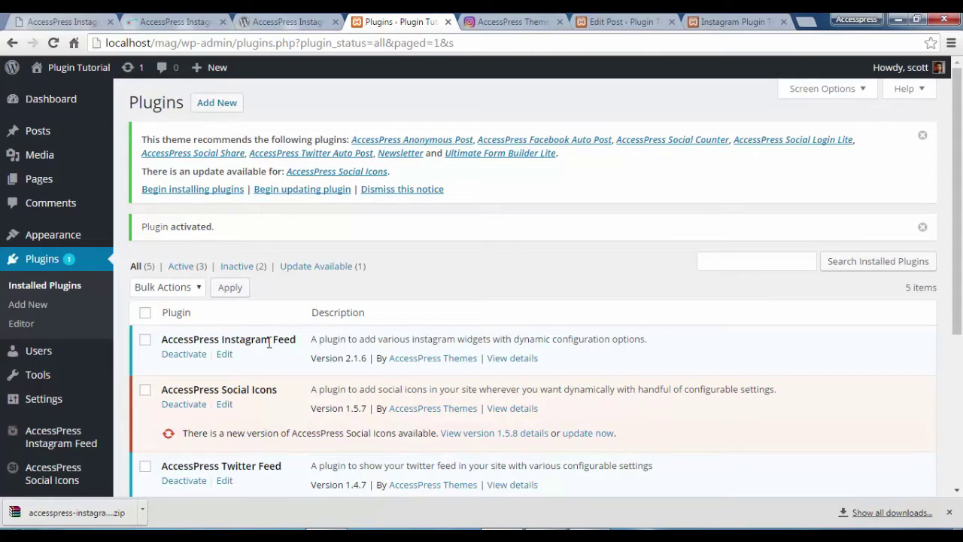
pyautogui.scroll(-1, 105, 364)
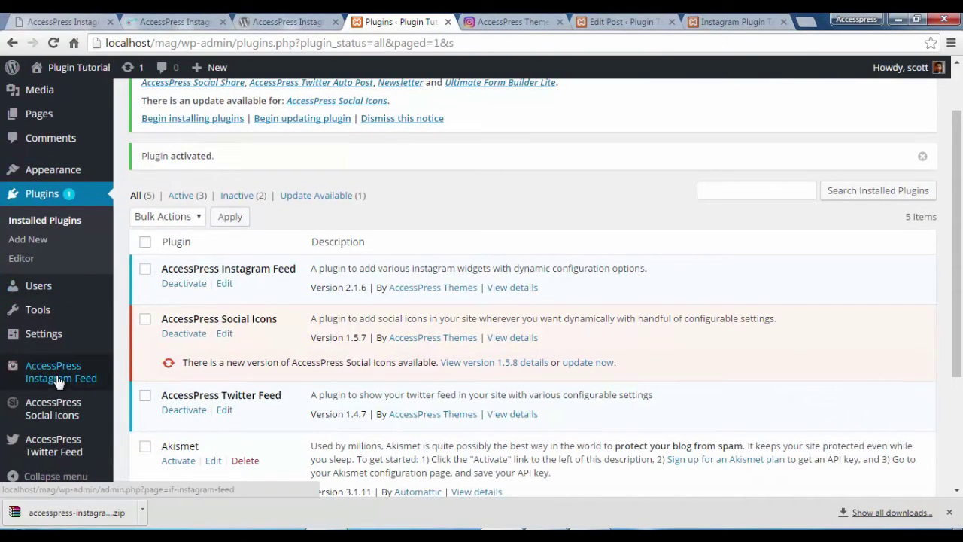
pyautogui.middleClick(62, 382)
# Step: Look over the Instagram Feed settings, then copy the username from the Instagram profile URL
pyautogui.click(432, 21)
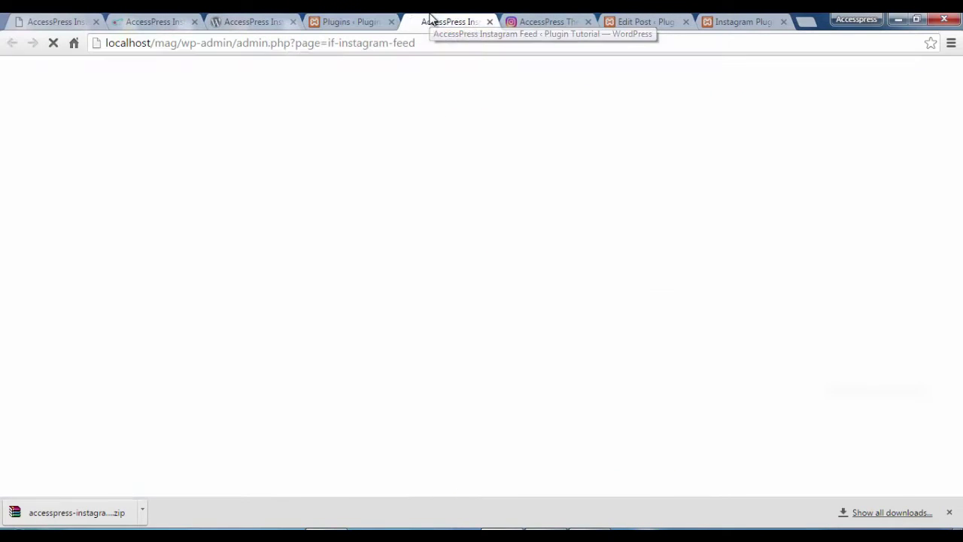
pyautogui.scroll(-1, 244, 224)
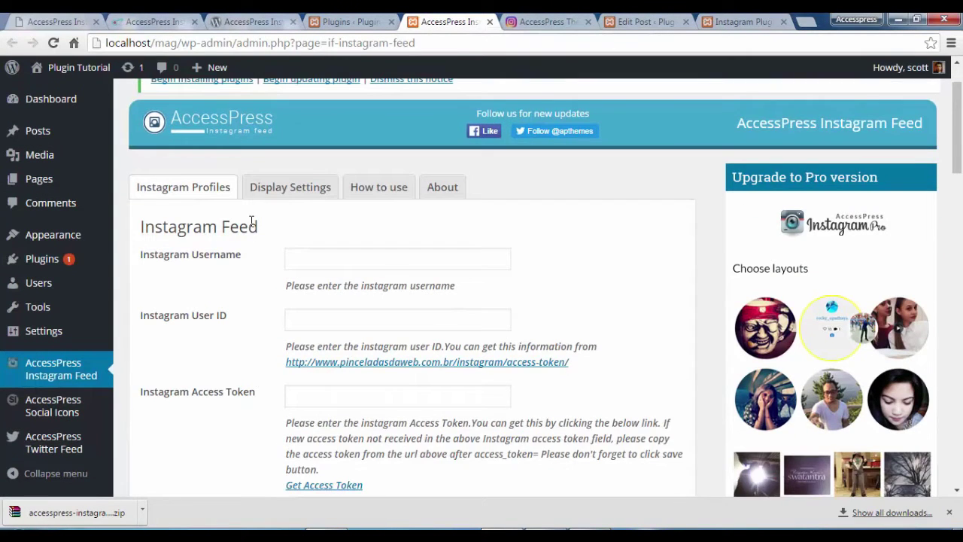
pyautogui.scroll(-3, 251, 220)
pyautogui.scroll(4, 252, 221)
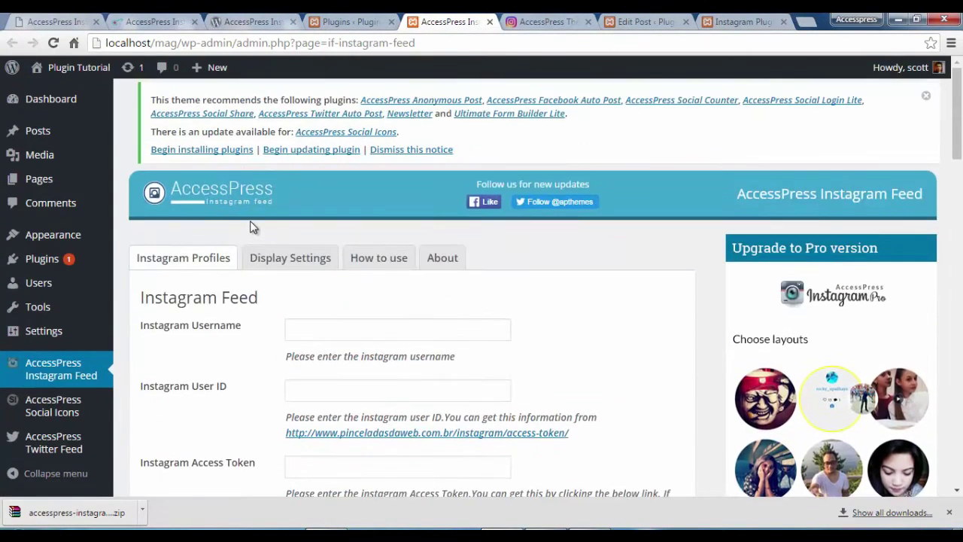
pyautogui.scroll(-2, 252, 226)
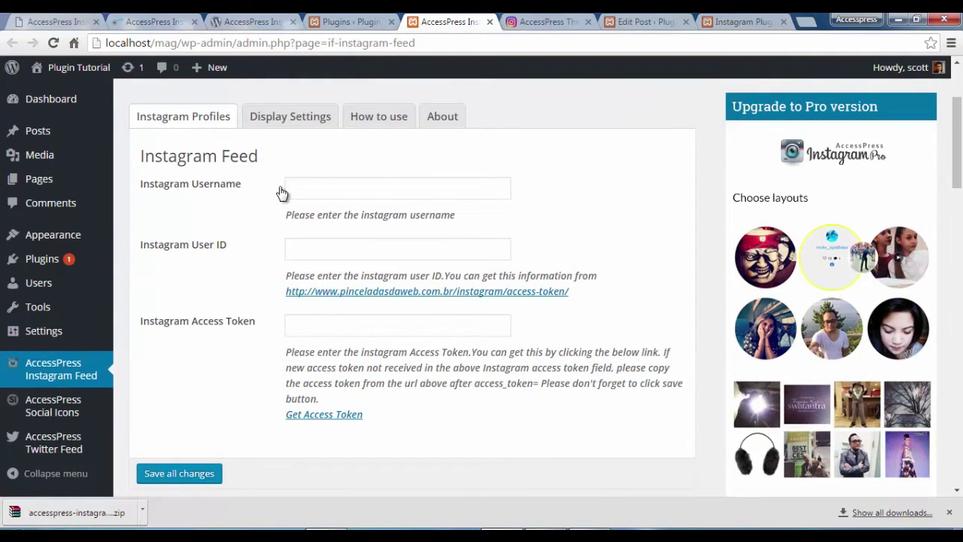
pyautogui.click(542, 22)
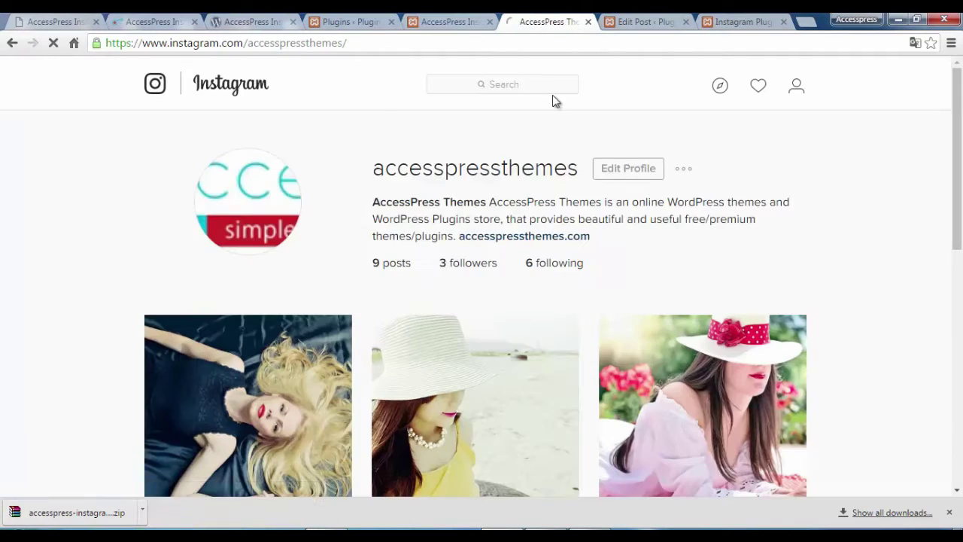
pyautogui.moveTo(250, 43); pyautogui.dragTo(341, 43)
pyautogui.hotkey('ctrl', 'c')
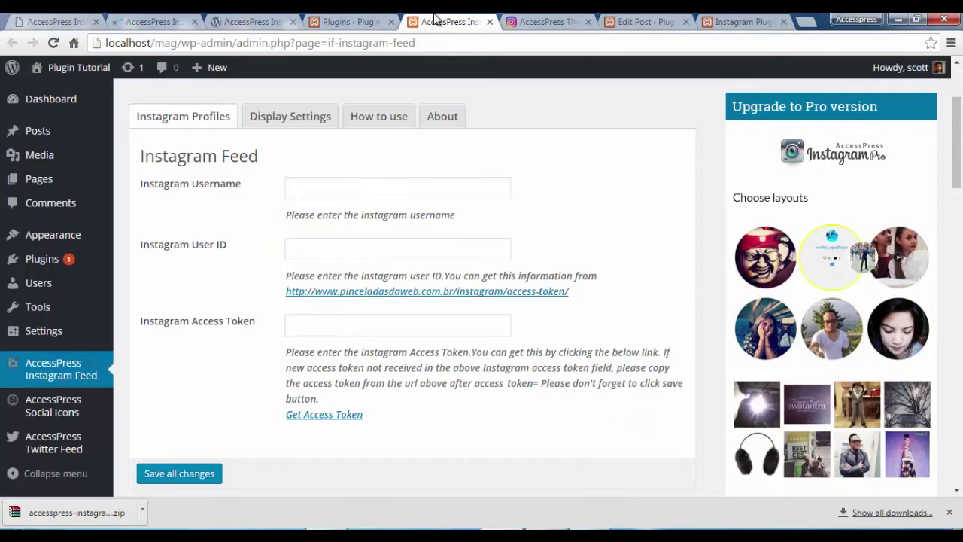
pyautogui.click(440, 21)
# Step: Paste the copied Instagram username into the Instagram Username field
pyautogui.click(325, 190)
pyautogui.hotkey('ctrl', 'v')
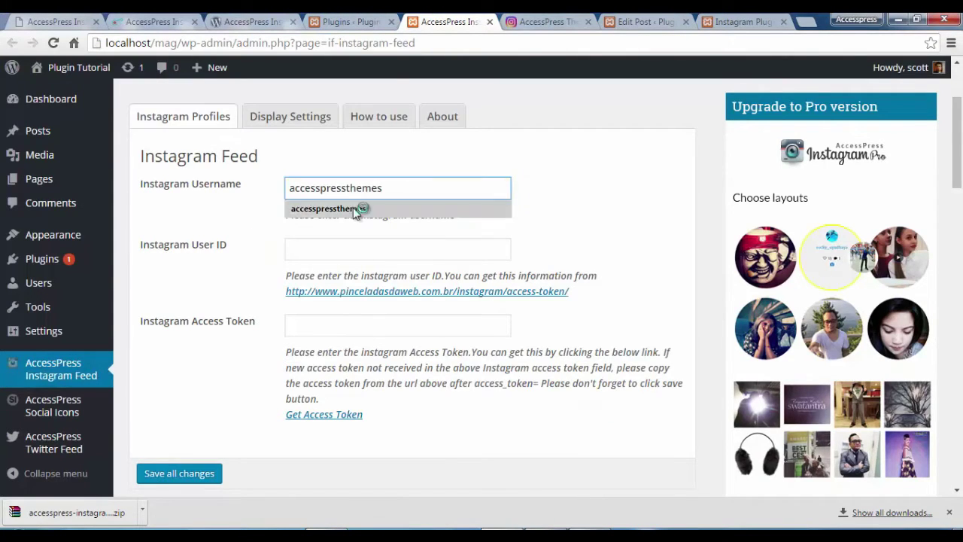
pyautogui.click(557, 216)
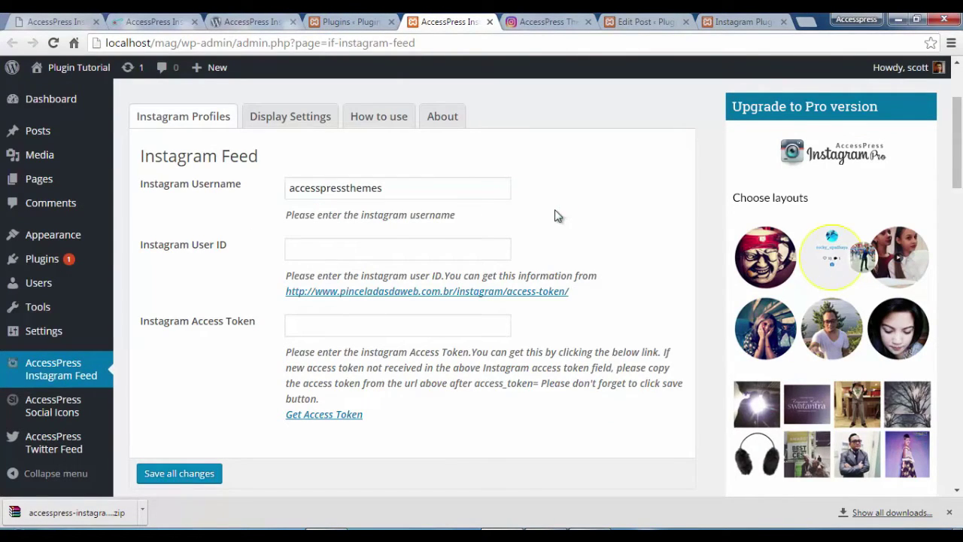
# Step: Generate an Instagram access token on the token generator site for the settings
pyautogui.click(401, 292)
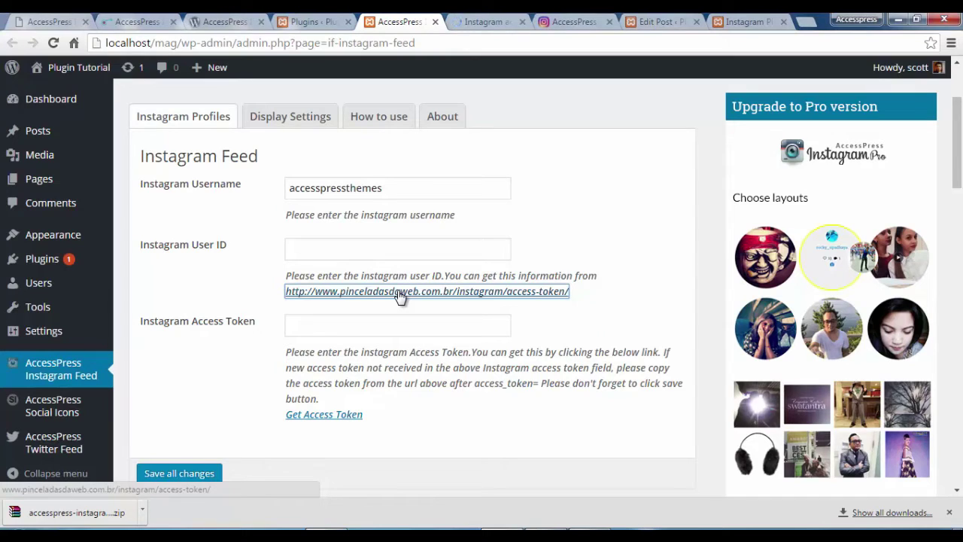
pyautogui.click(474, 20)
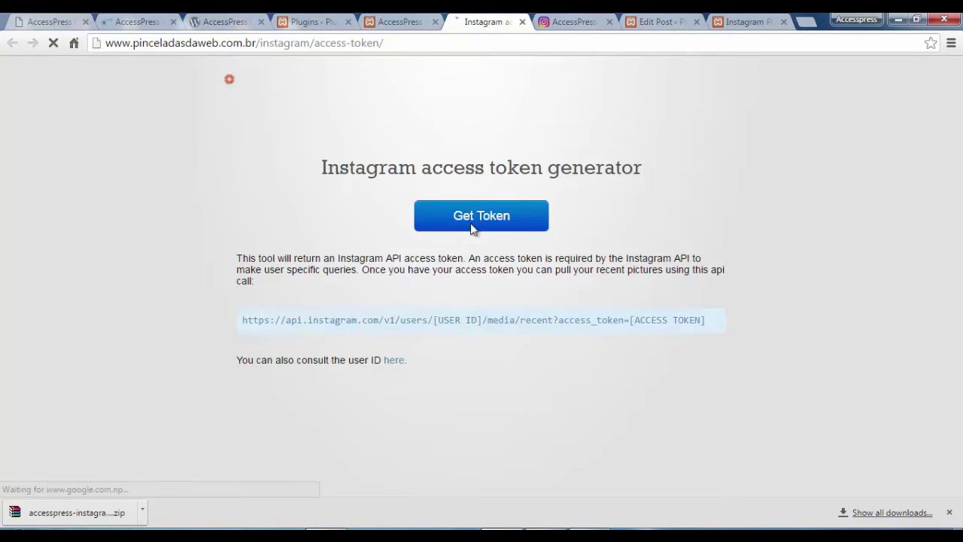
pyautogui.click(474, 225)
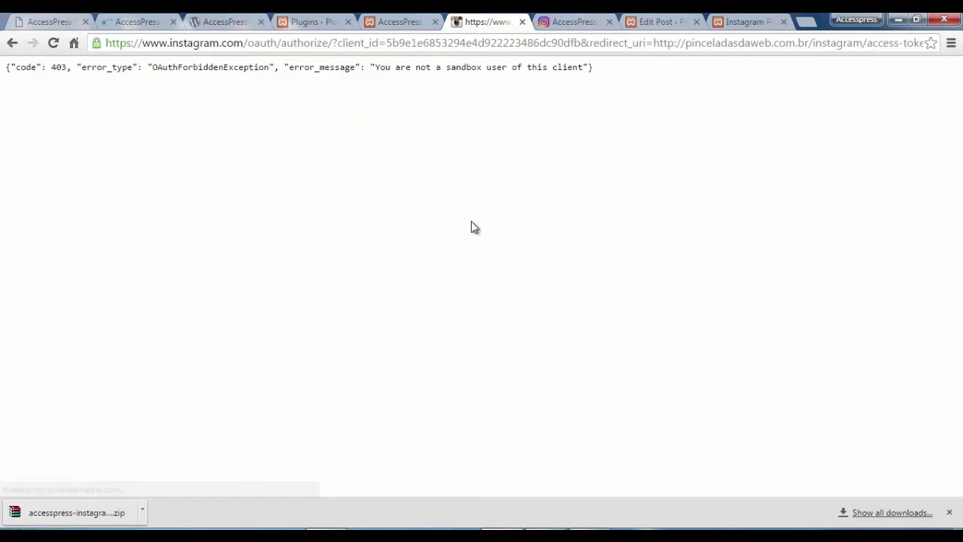
pyautogui.click(407, 23)
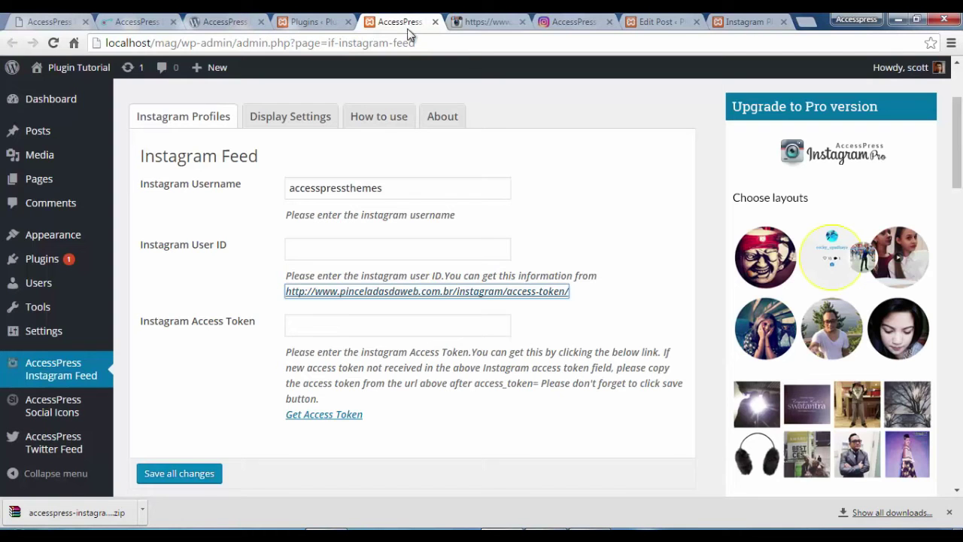
pyautogui.click(314, 419)
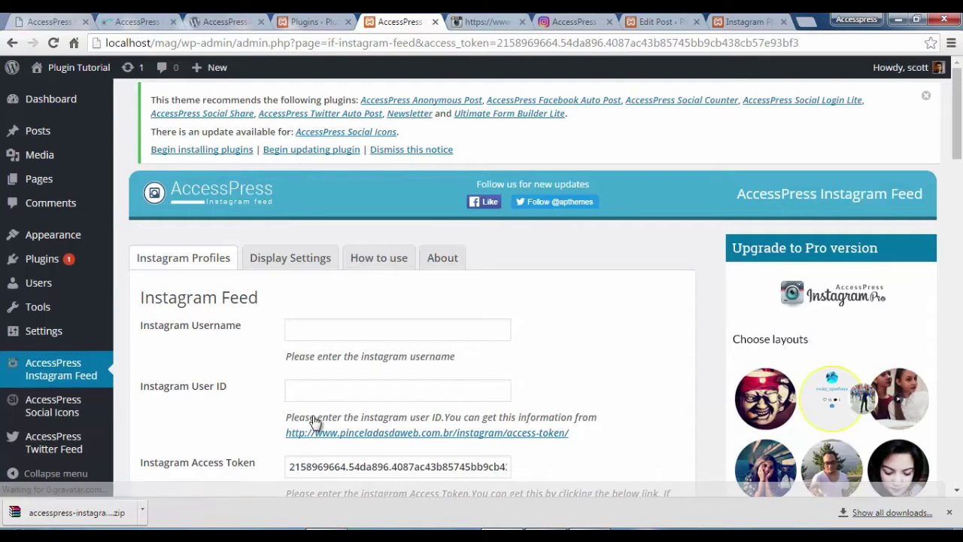
# Step: Enter username accesspressthemes and save the Instagram profile settings
pyautogui.scroll(-1, 476, 409)
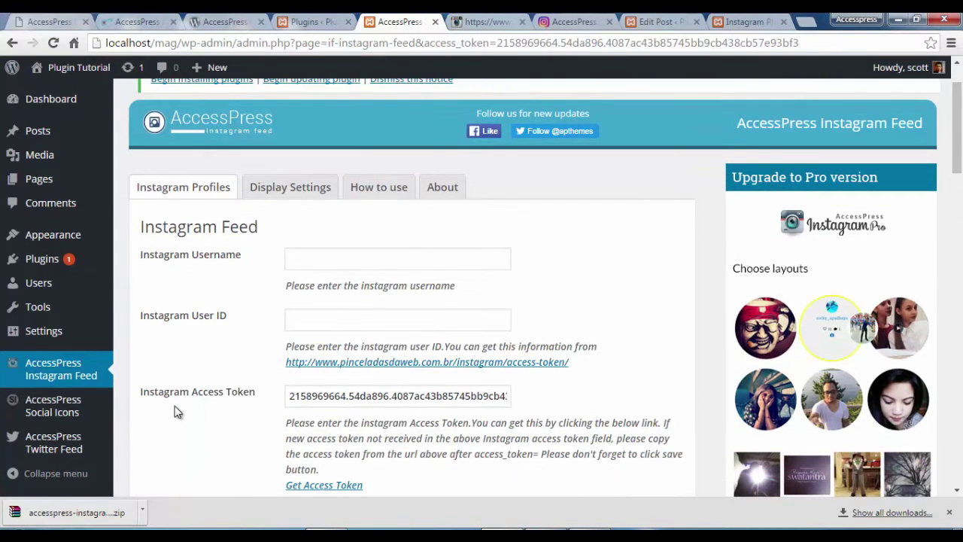
pyautogui.scroll(-1, 179, 409)
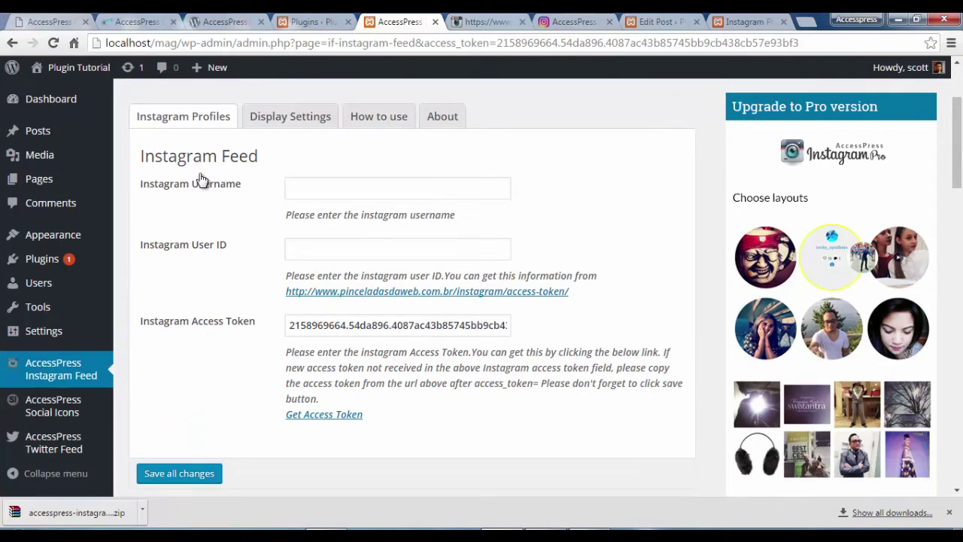
pyautogui.click(339, 185)
pyautogui.write('accesspressthemes')
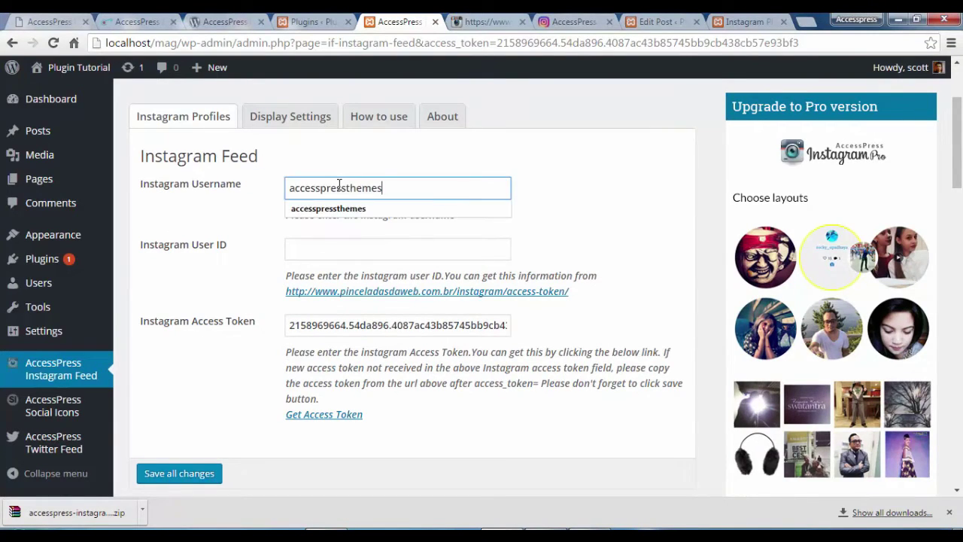
pyautogui.click(570, 206)
pyautogui.click(174, 472)
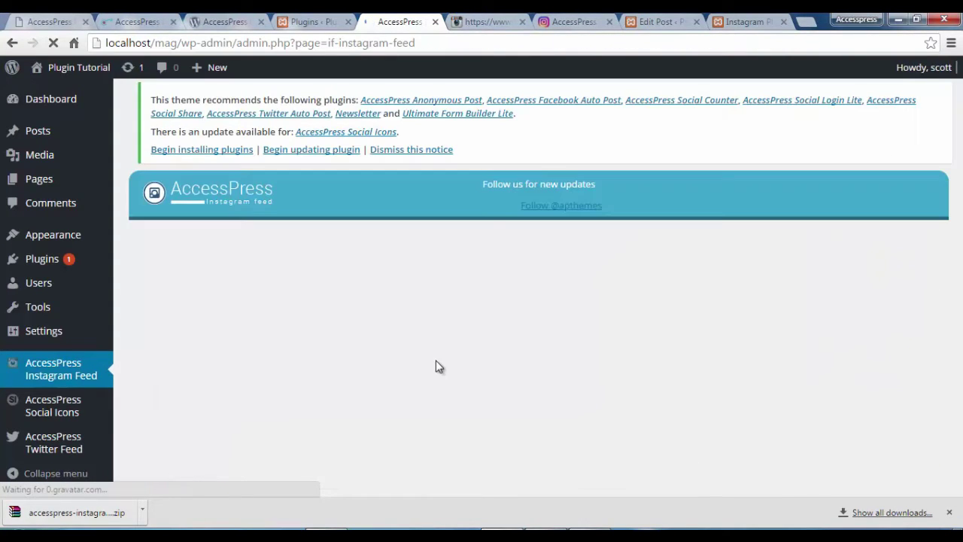
# Step: Switch to the feed's Display Settings tab
pyautogui.scroll(-2, 362, 300)
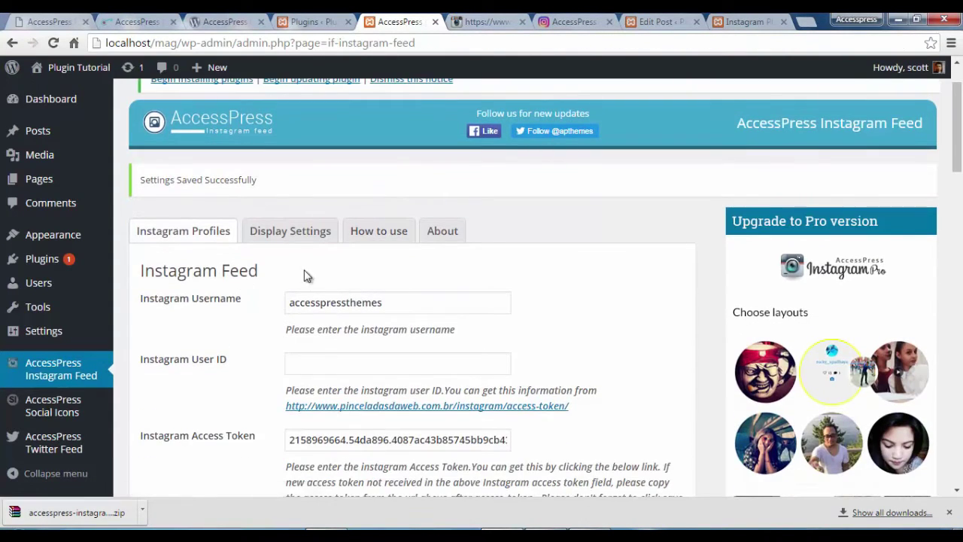
pyautogui.scroll(-2, 263, 350)
pyautogui.scroll(-1, 263, 350)
pyautogui.scroll(1, 264, 351)
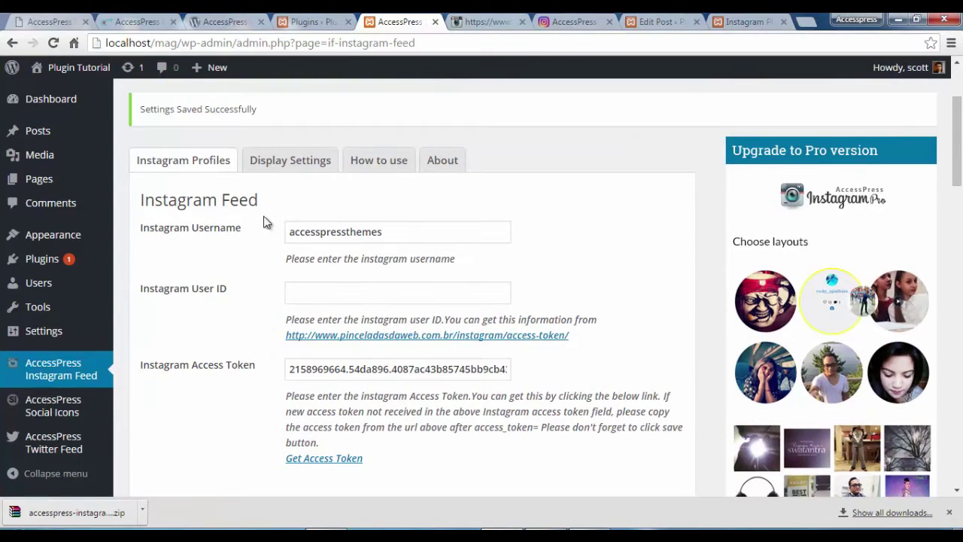
pyautogui.click(298, 171)
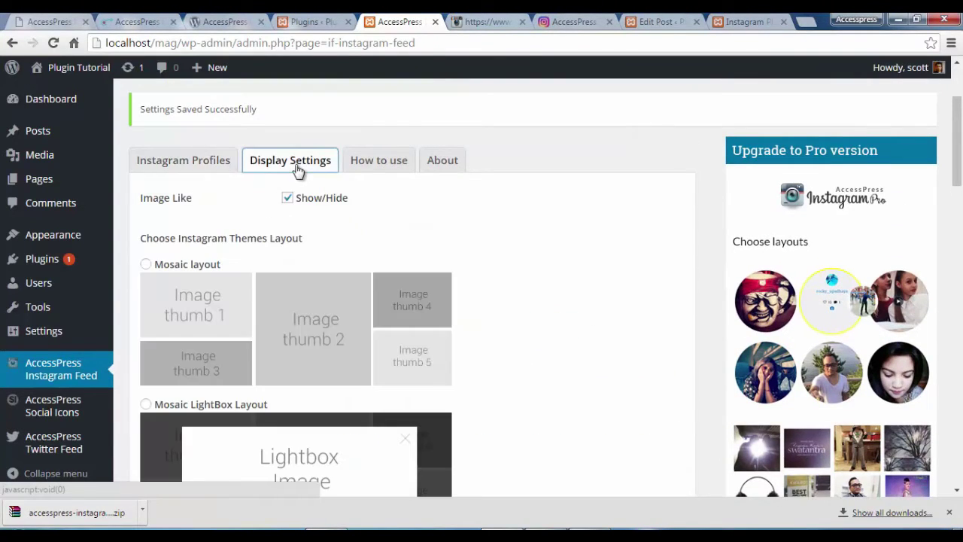
# Step: Scroll through the layout choices and save with the Grid Rotator layout kept
pyautogui.scroll(-1, 527, 283)
pyautogui.scroll(-1, 527, 283)
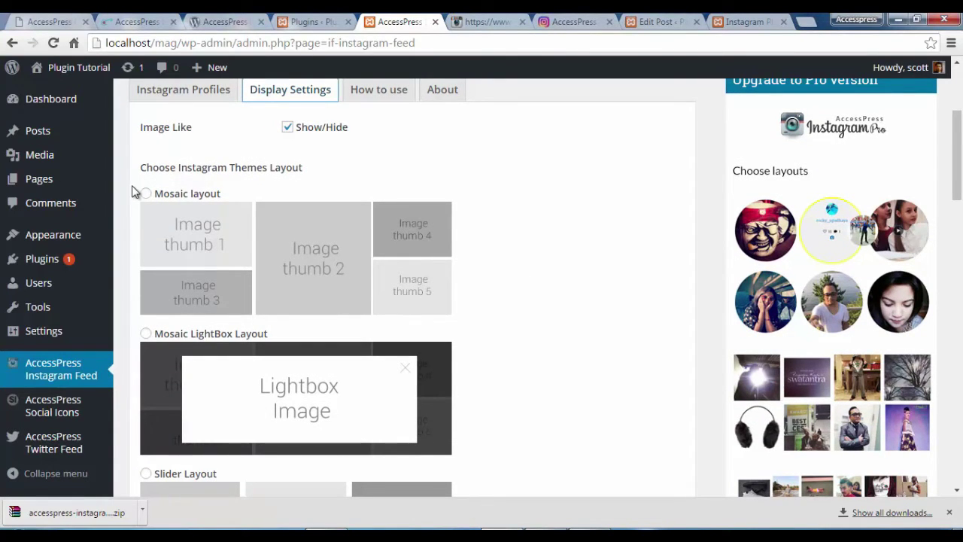
pyautogui.scroll(-1, 195, 174)
pyautogui.scroll(-1, 222, 176)
pyautogui.scroll(-4, 251, 233)
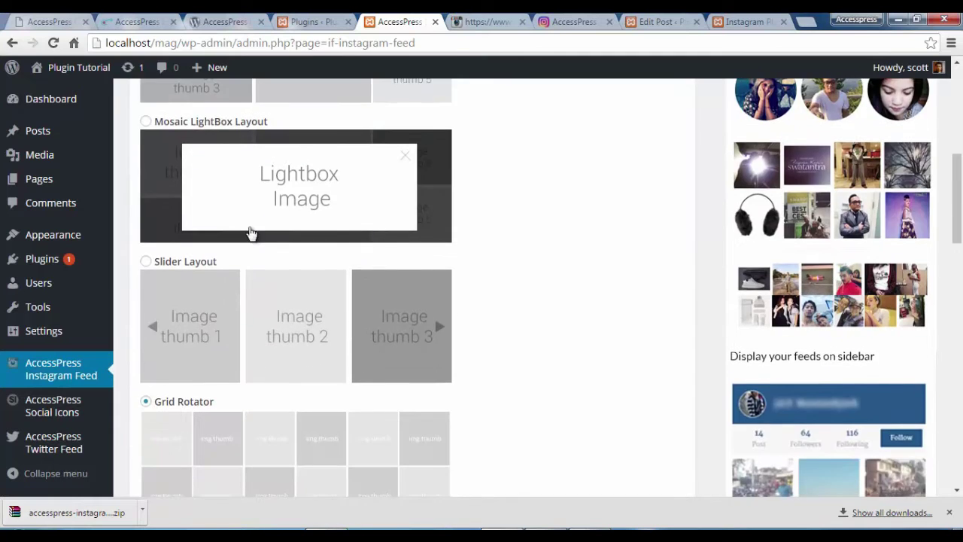
pyautogui.scroll(3, 252, 234)
pyautogui.scroll(2, 252, 234)
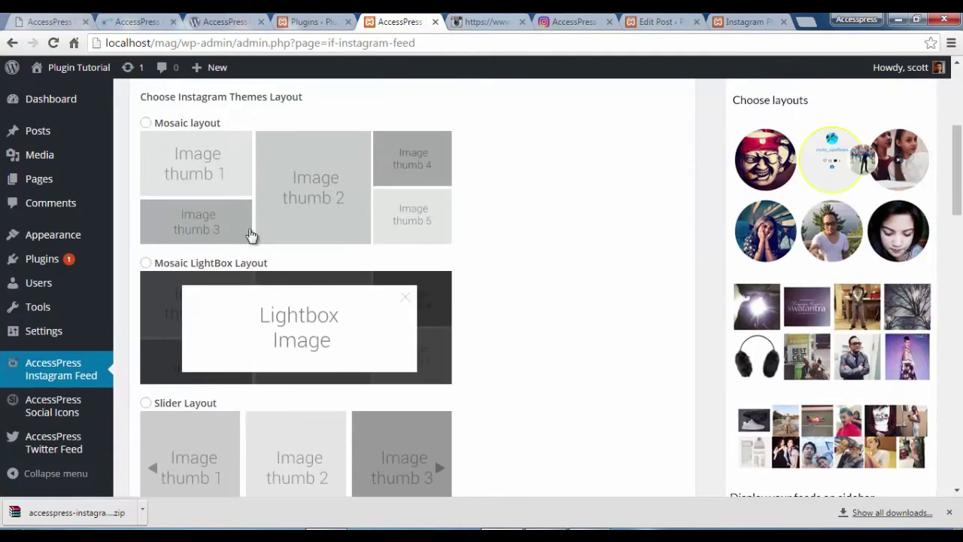
pyautogui.scroll(-4, 204, 269)
pyautogui.click(181, 425)
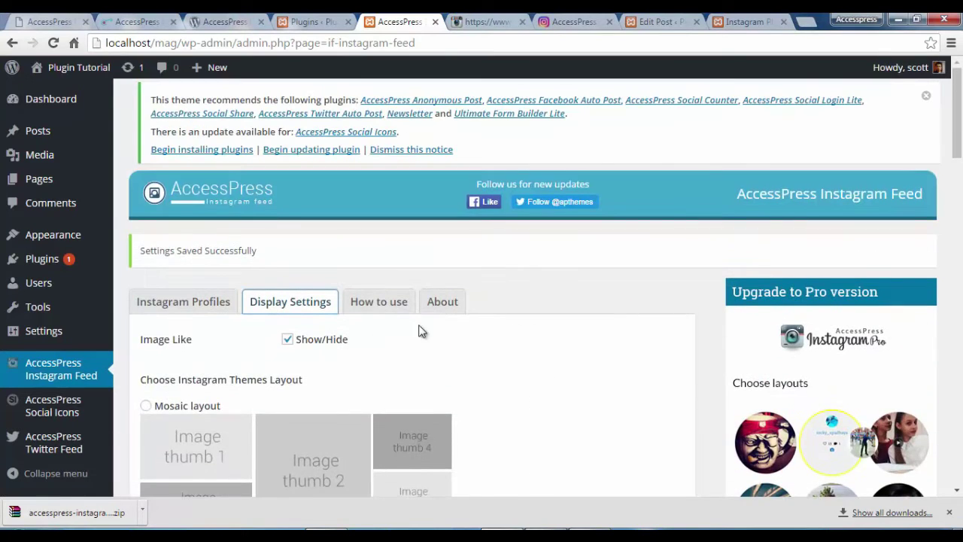
# Step: Show the How to use tab and select the Mosaic View shortcode [ap_instagram_feed]
pyautogui.click(382, 301)
pyautogui.scroll(-3, 471, 218)
pyautogui.scroll(1, 466, 207)
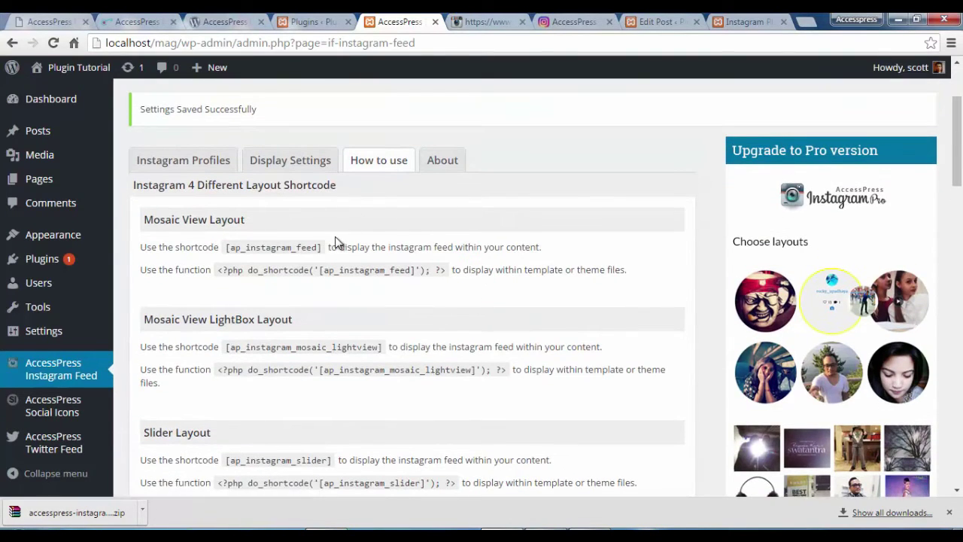
pyautogui.scroll(-1, 247, 184)
pyautogui.moveTo(227, 177); pyautogui.dragTo(321, 175)
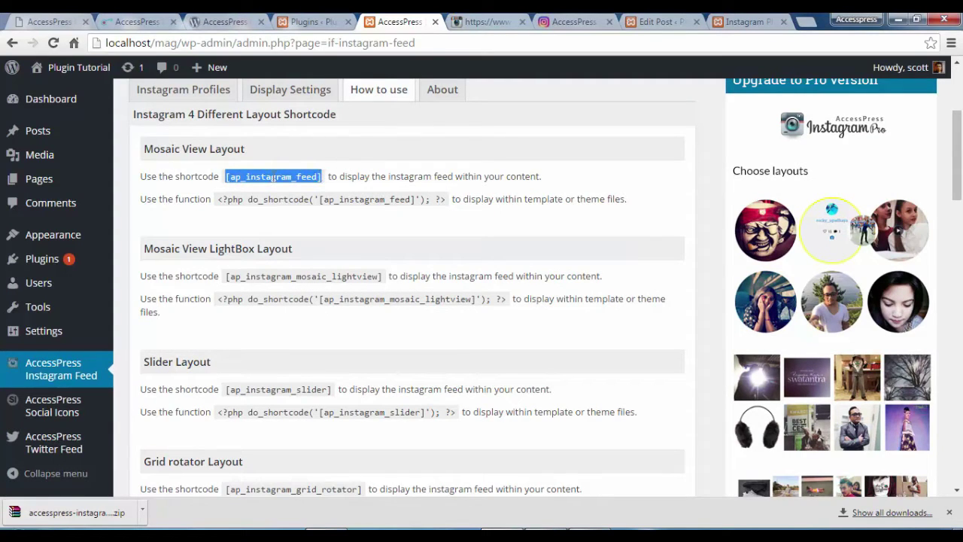
pyautogui.click(227, 276)
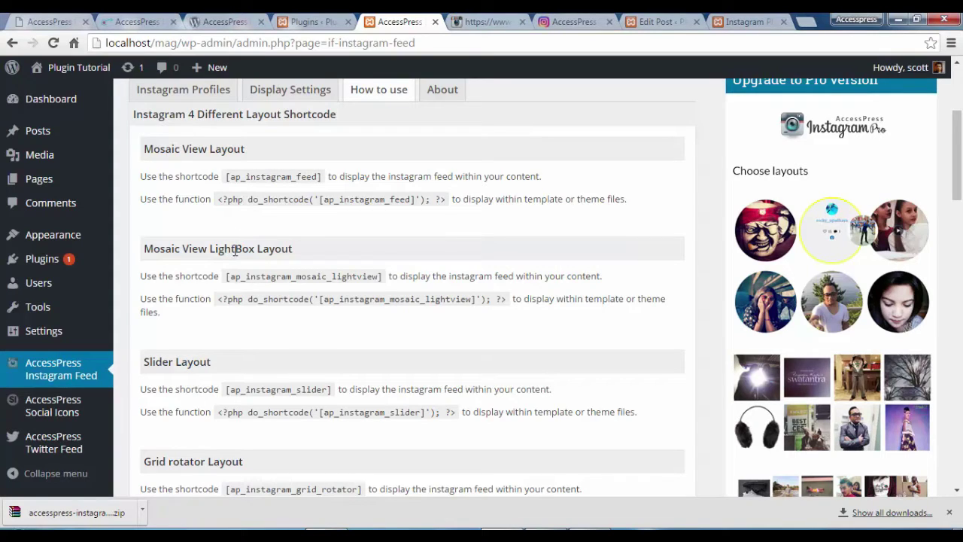
# Step: Select the Mosaic View LightBox and Grid Rotator layout shortcodes in turn
pyautogui.moveTo(228, 276); pyautogui.dragTo(380, 276)
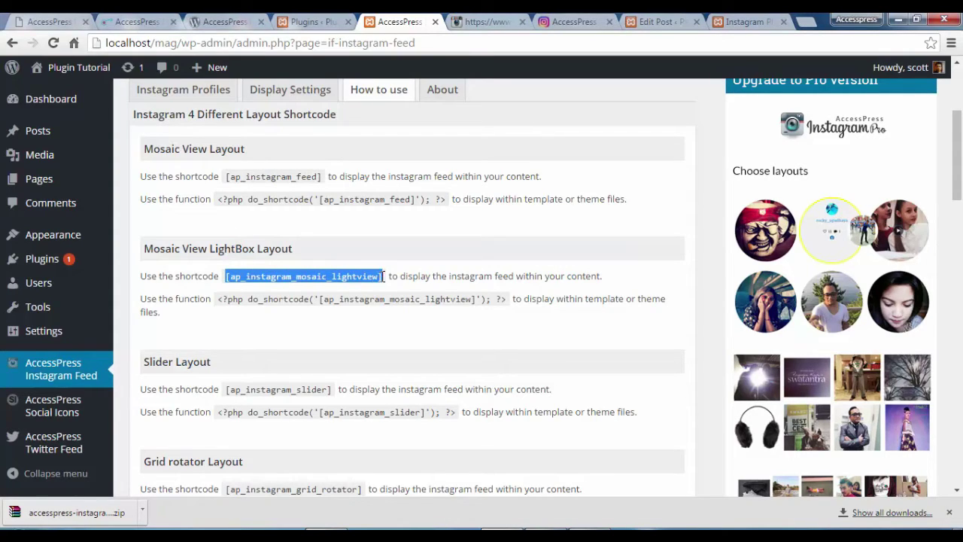
pyautogui.moveTo(227, 389); pyautogui.dragTo(334, 389)
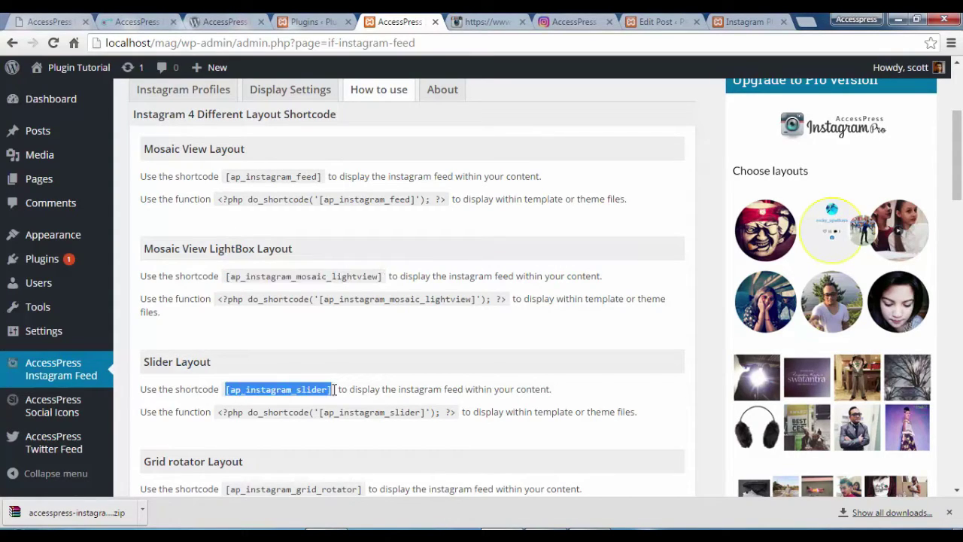
pyautogui.scroll(-1, 336, 391)
pyautogui.scroll(-1, 336, 391)
pyautogui.moveTo(229, 351); pyautogui.dragTo(372, 354)
pyautogui.click(388, 315)
pyautogui.scroll(1, 396, 309)
pyautogui.scroll(4, 396, 308)
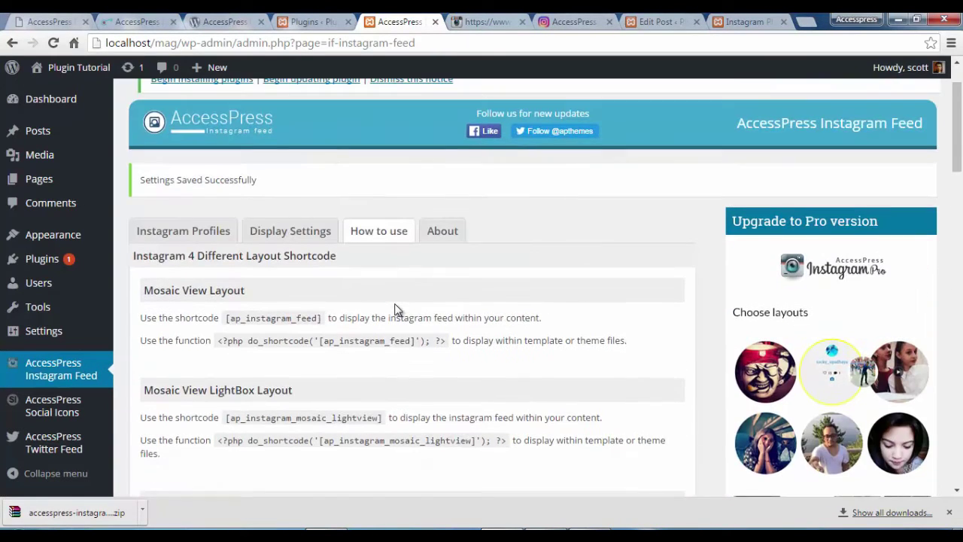
pyautogui.scroll(-1, 264, 326)
# Step: Read the About tab's plugin description, other AccessPress products and contact details
pyautogui.click(440, 230)
pyautogui.scroll(-1, 435, 235)
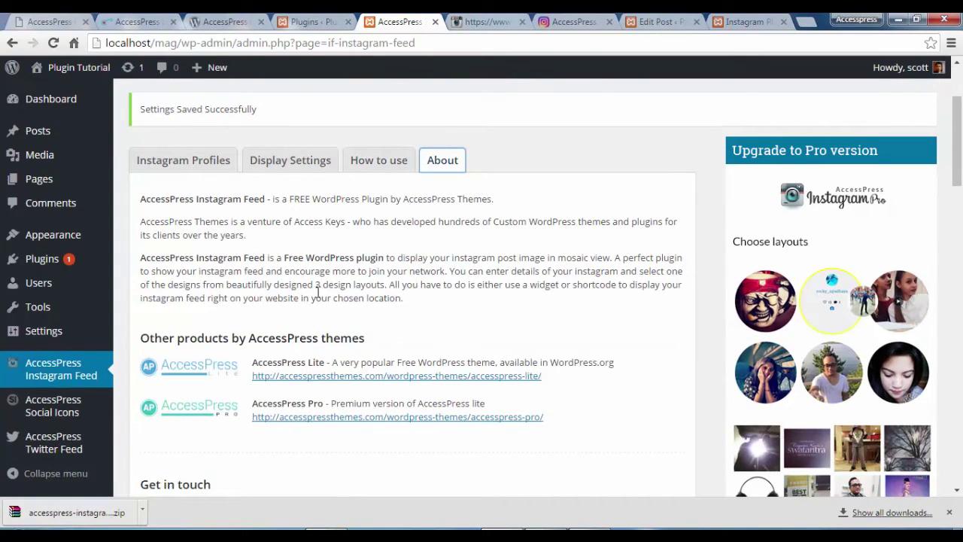
pyautogui.scroll(-2, 351, 285)
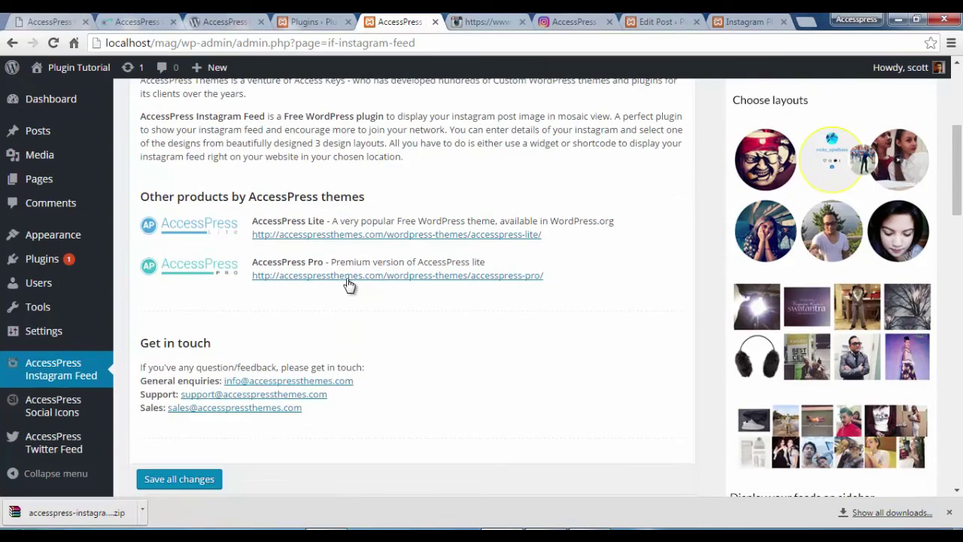
pyautogui.scroll(5, 348, 284)
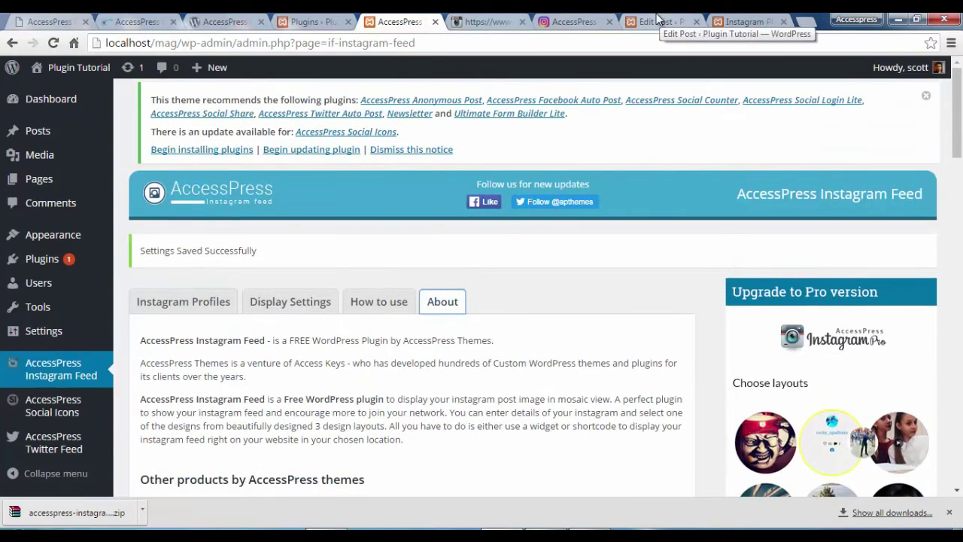
# Step: Update the Instagram Plugin Test post with its four layout shortcodes and open its public page
pyautogui.click(656, 21)
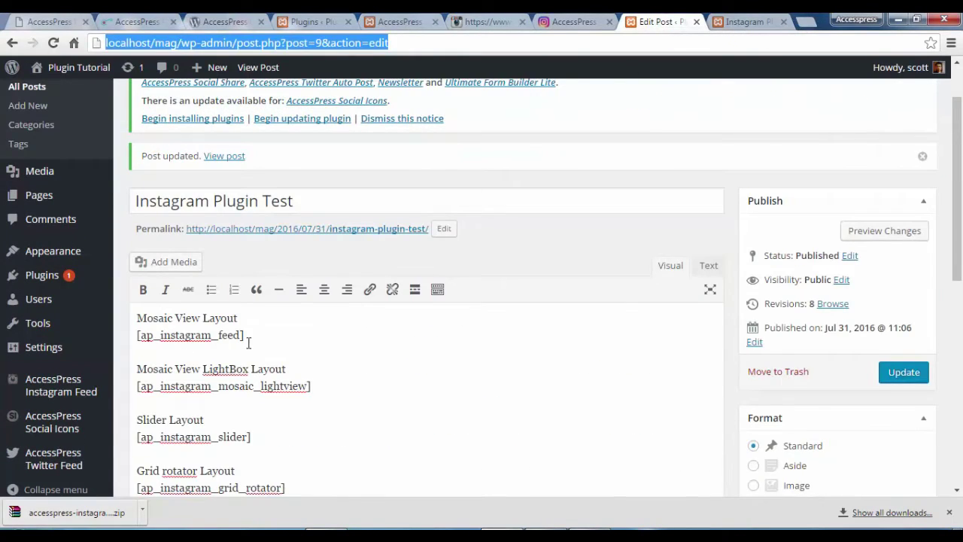
pyautogui.scroll(-1, 240, 332)
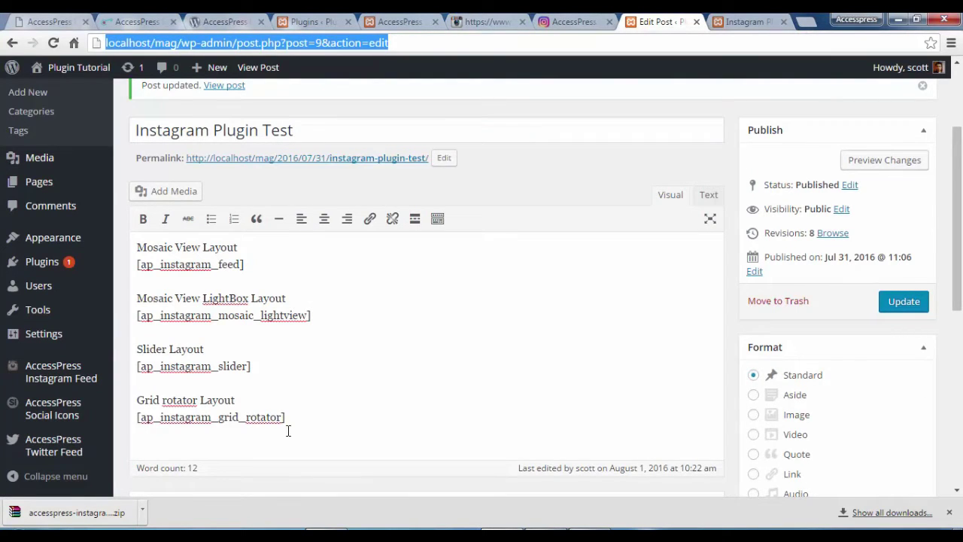
pyautogui.moveTo(136, 251); pyautogui.dragTo(218, 248)
pyautogui.click(255, 249)
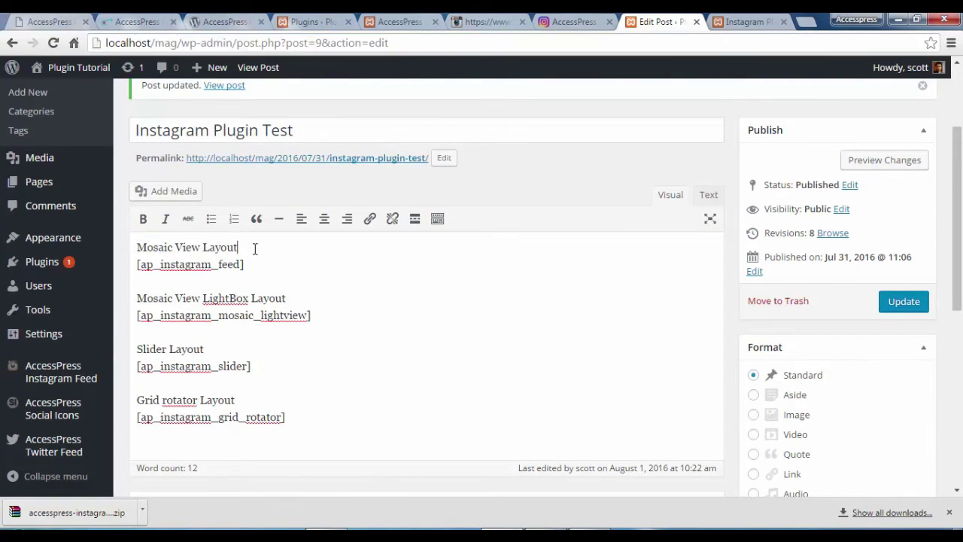
pyautogui.click(900, 304)
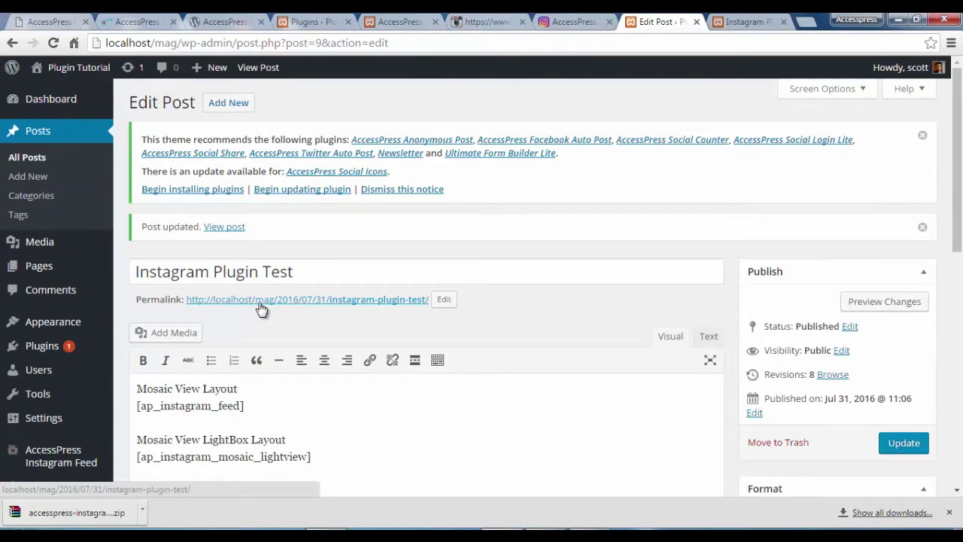
pyautogui.middleClick(260, 308)
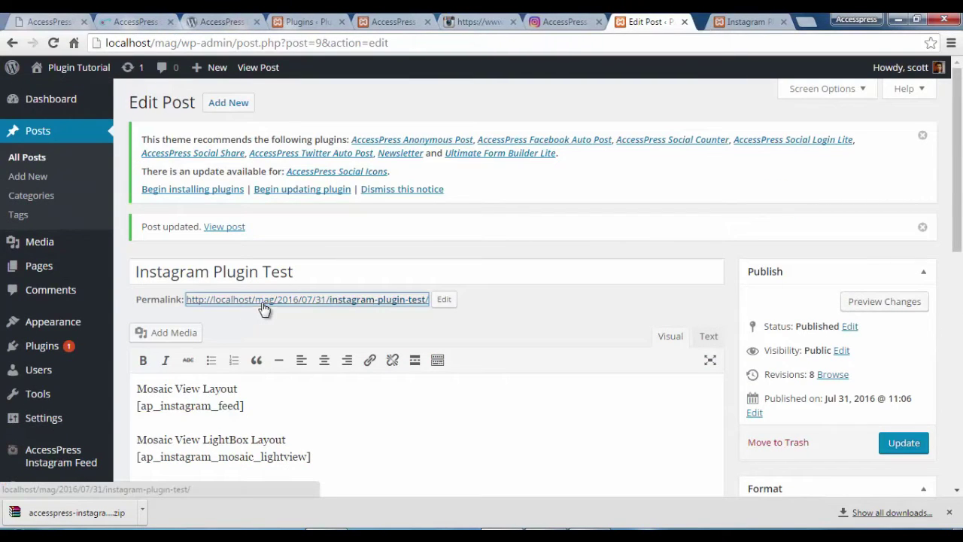
# Step: View the live Instagram Plugin Test post and scroll through its Mosaic View and Mosaic View LightBox layouts
pyautogui.click(661, 19)
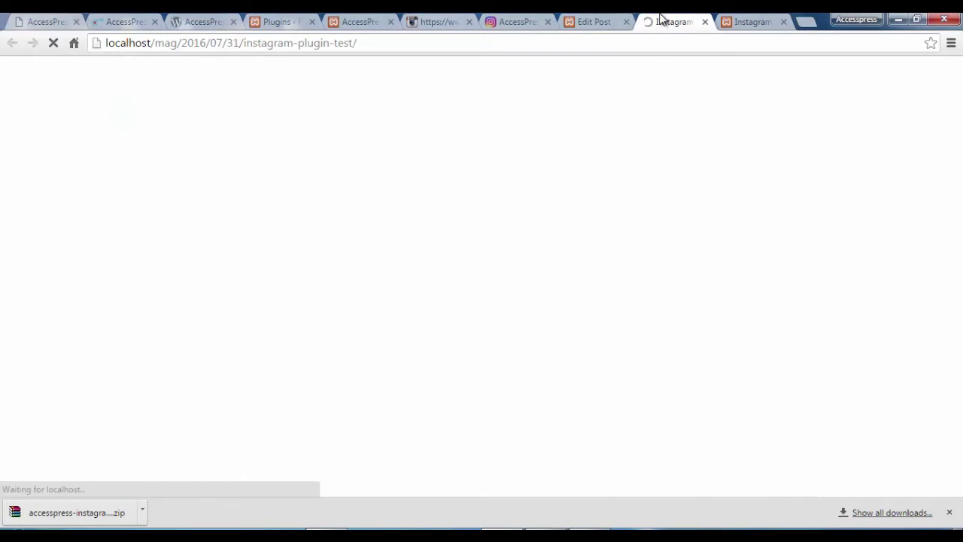
pyautogui.click(752, 22)
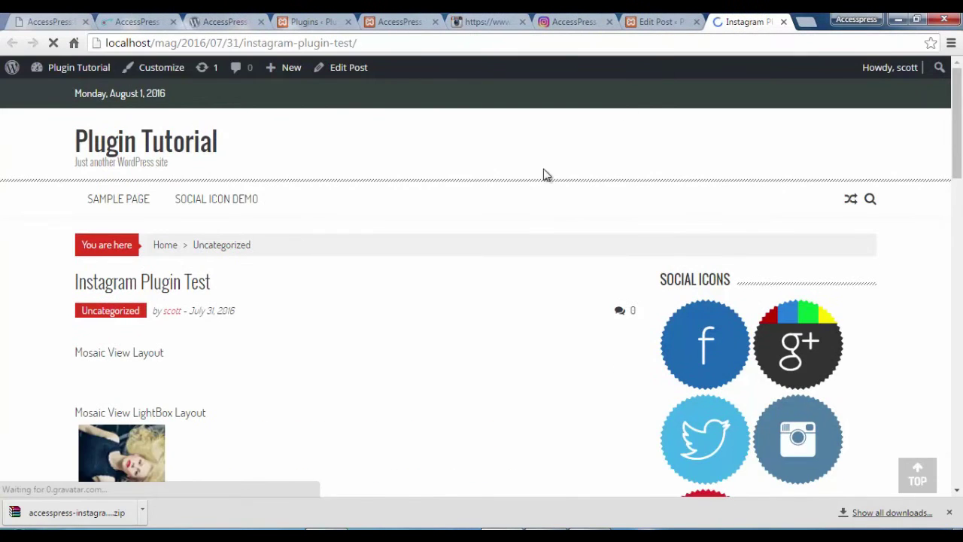
pyautogui.scroll(-2, 399, 268)
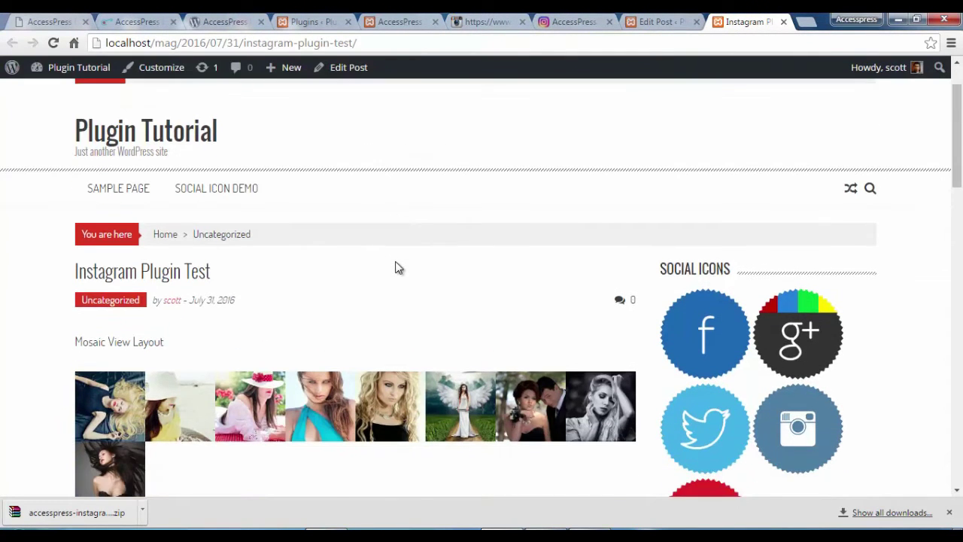
pyautogui.scroll(-1, 386, 271)
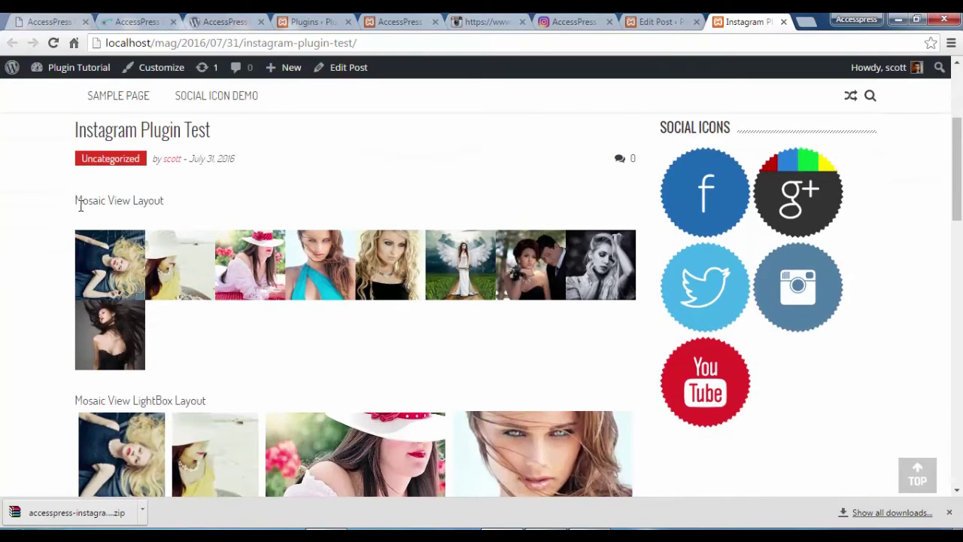
pyautogui.scroll(-3, 361, 316)
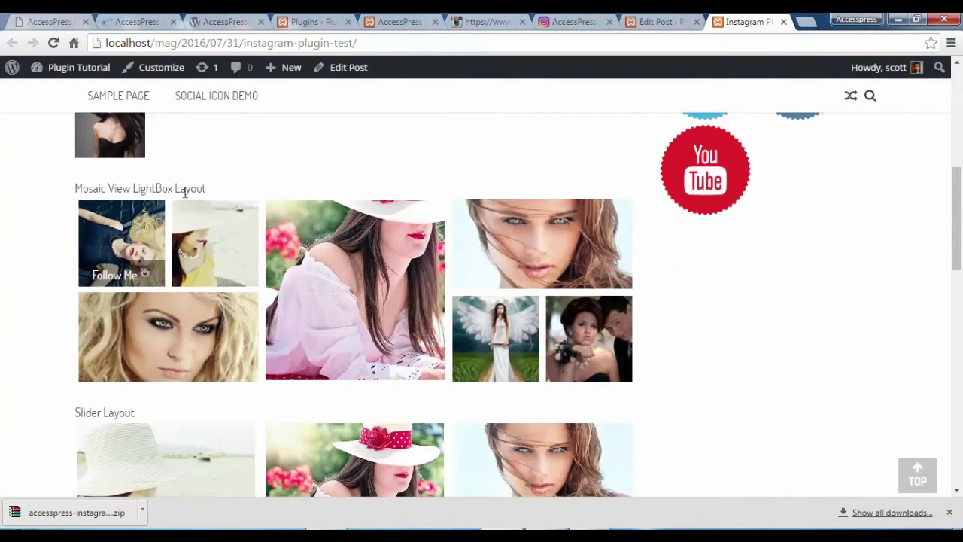
pyautogui.click(384, 263)
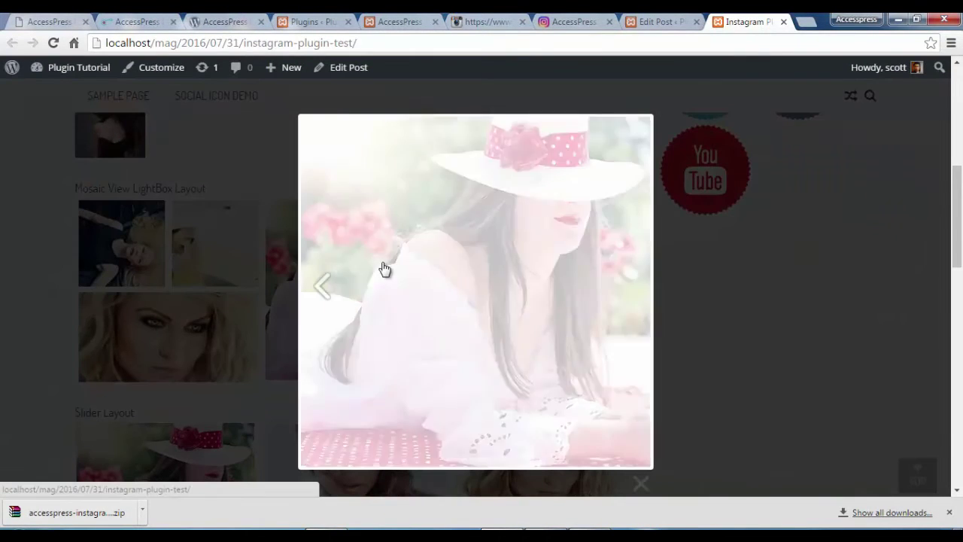
pyautogui.click(326, 296)
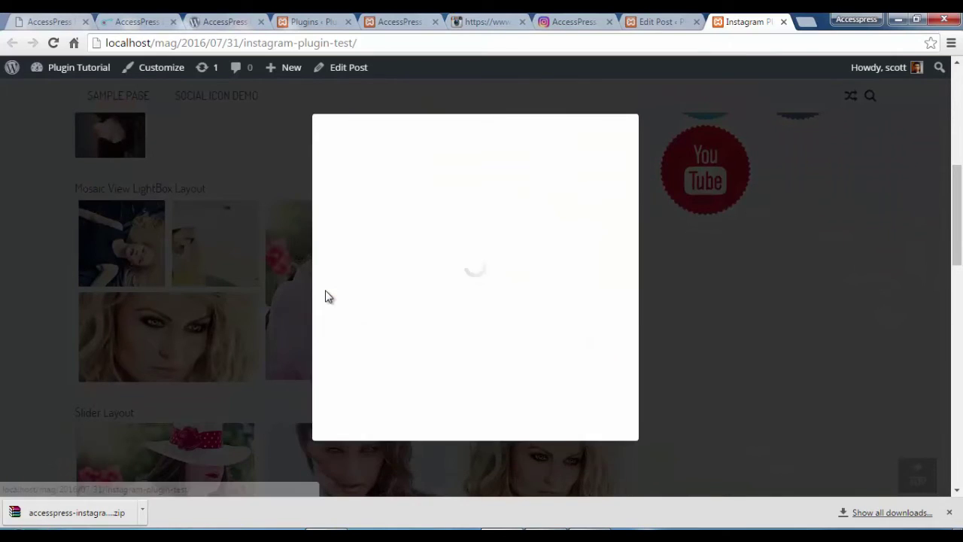
pyautogui.click(561, 230)
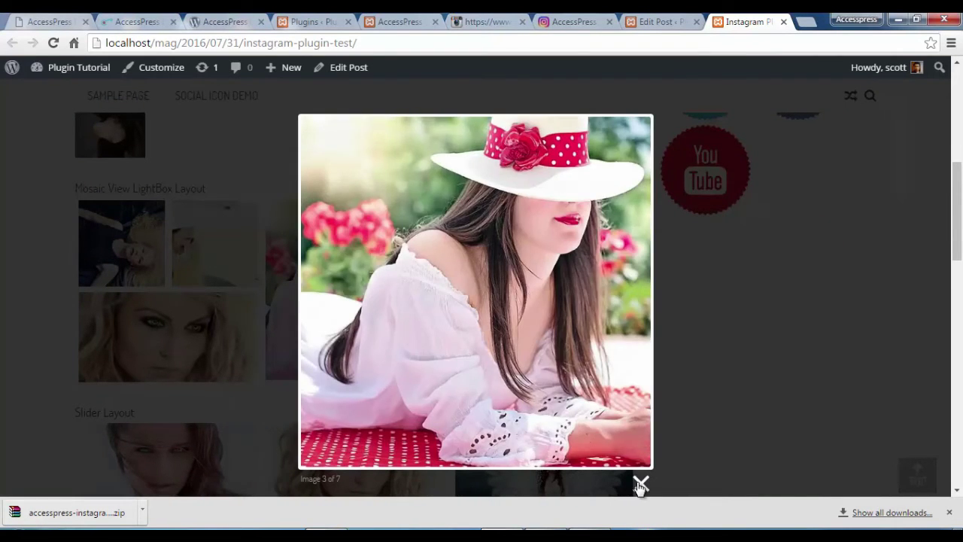
pyautogui.click(638, 485)
pyautogui.scroll(-3, 444, 272)
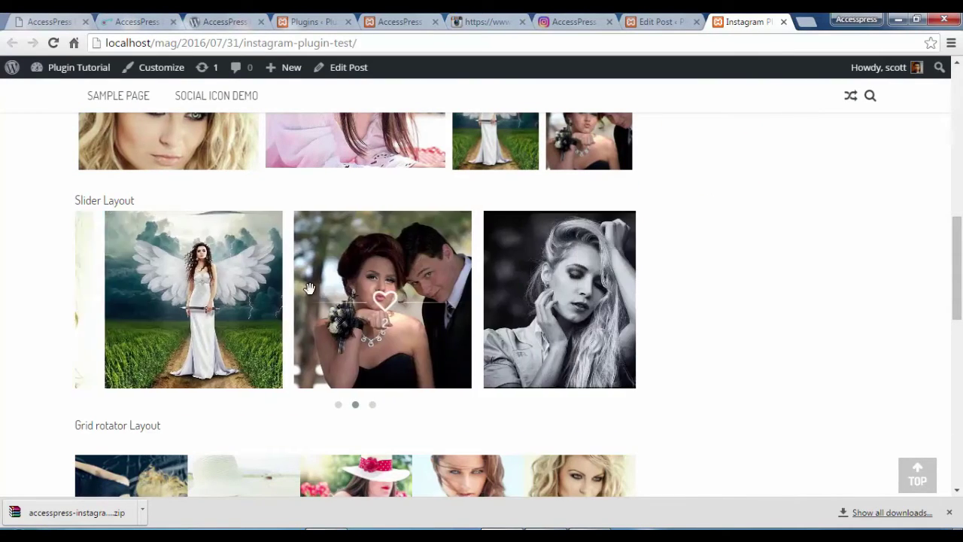
# Step: Scroll the live post to the nine-photo Grid rotator Layout, then return to the post editor
pyautogui.scroll(-3, 413, 270)
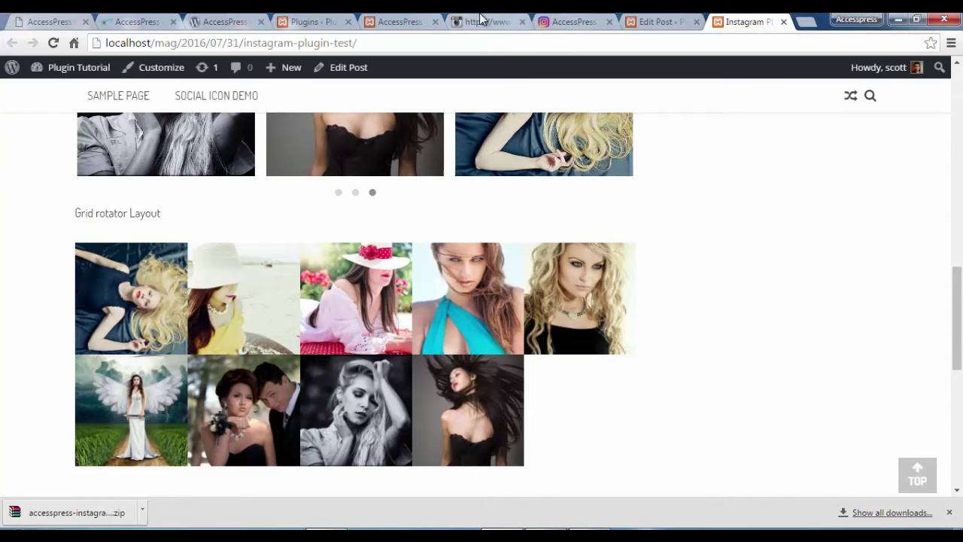
pyautogui.click(628, 18)
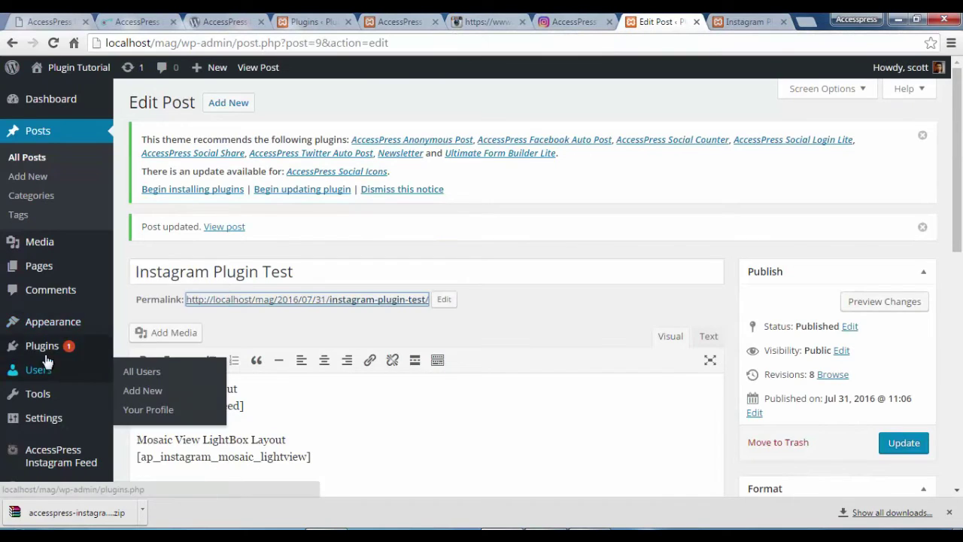
# Step: Go to Appearance > Widgets and scroll to the AP : Instagram Feeds and AP : Instagram Masonry widgets
pyautogui.moveTo(60, 329)
pyautogui.middleClick(140, 321)
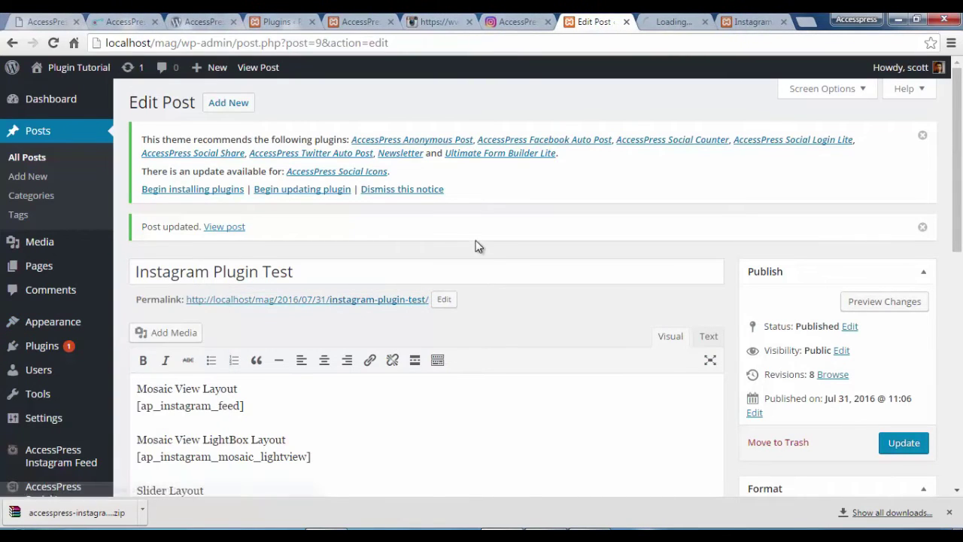
pyautogui.click(688, 22)
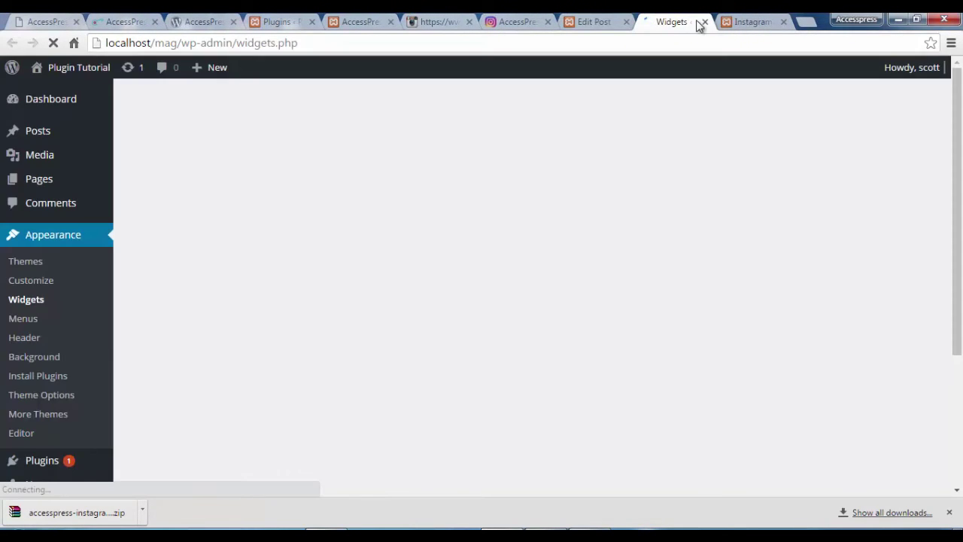
pyautogui.click(702, 21)
pyautogui.click(689, 22)
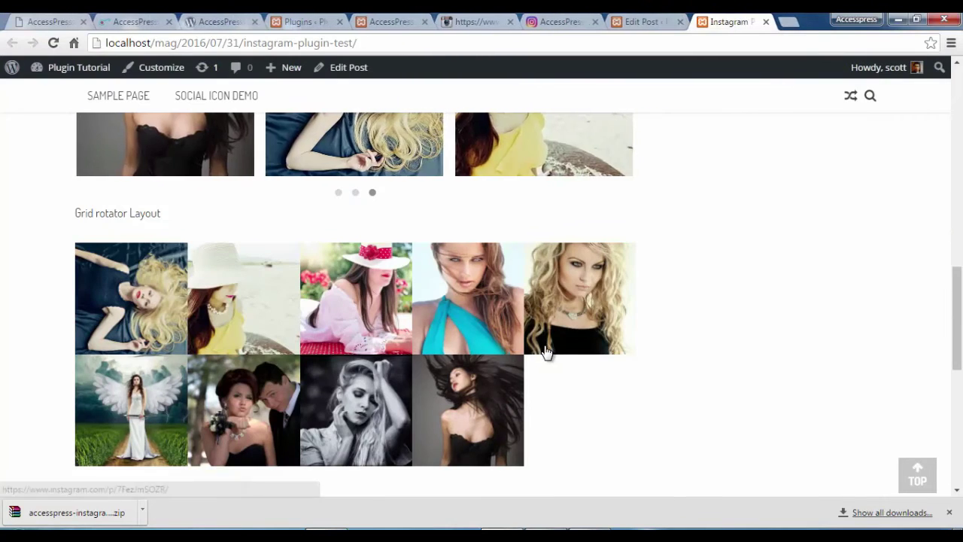
pyautogui.click(655, 22)
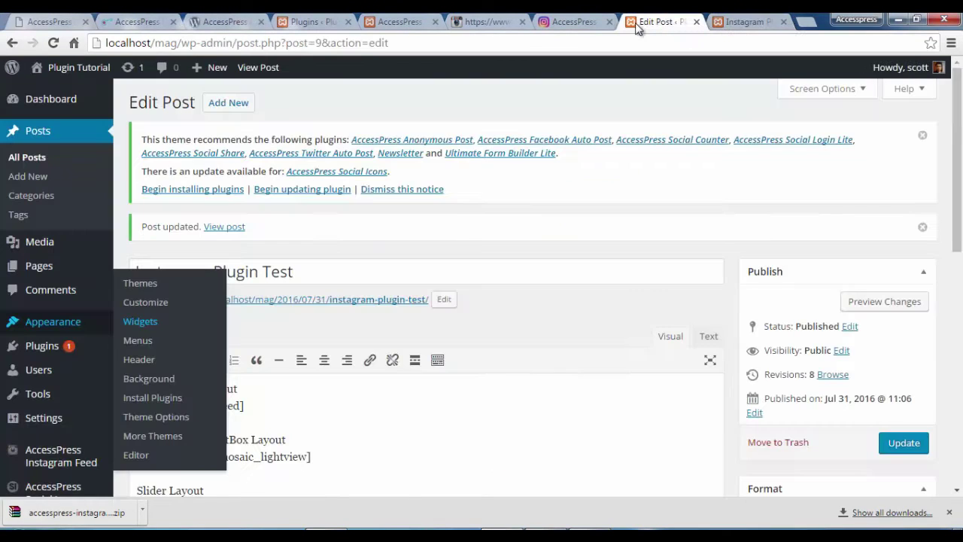
pyautogui.click(132, 324)
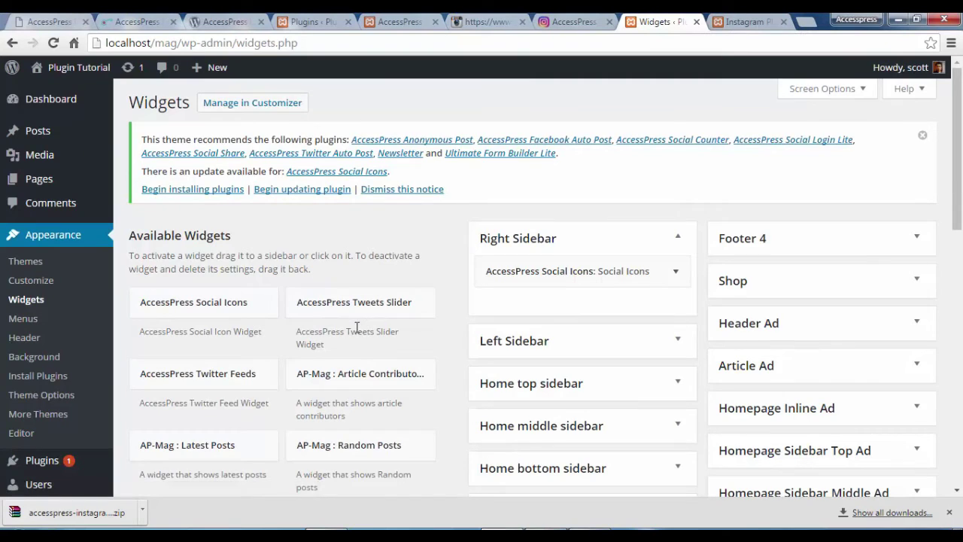
pyautogui.scroll(-1, 359, 328)
pyautogui.scroll(-2, 355, 329)
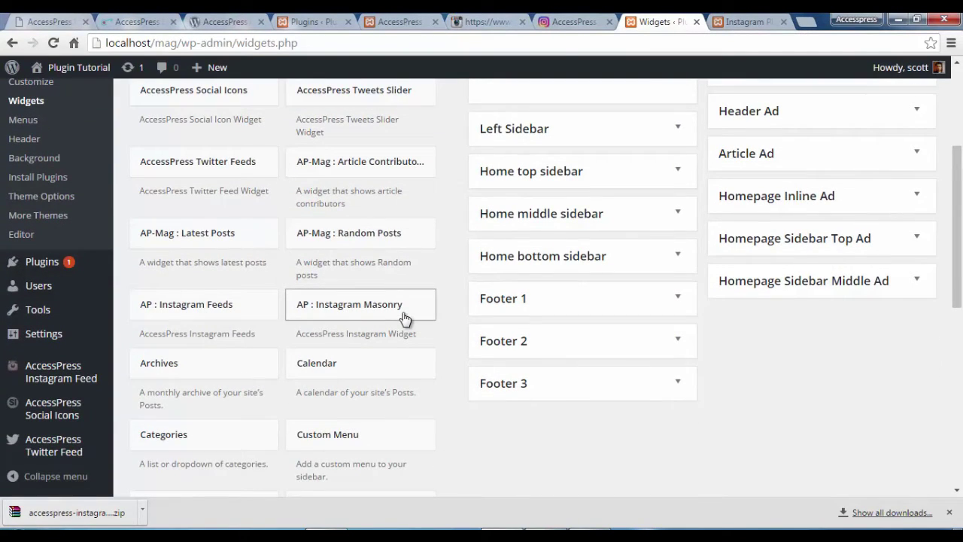
# Step: Drag AP : Instagram Feeds and AP : Instagram Masonry from Available Widgets into the Right Sidebar
pyautogui.scroll(2, 405, 319)
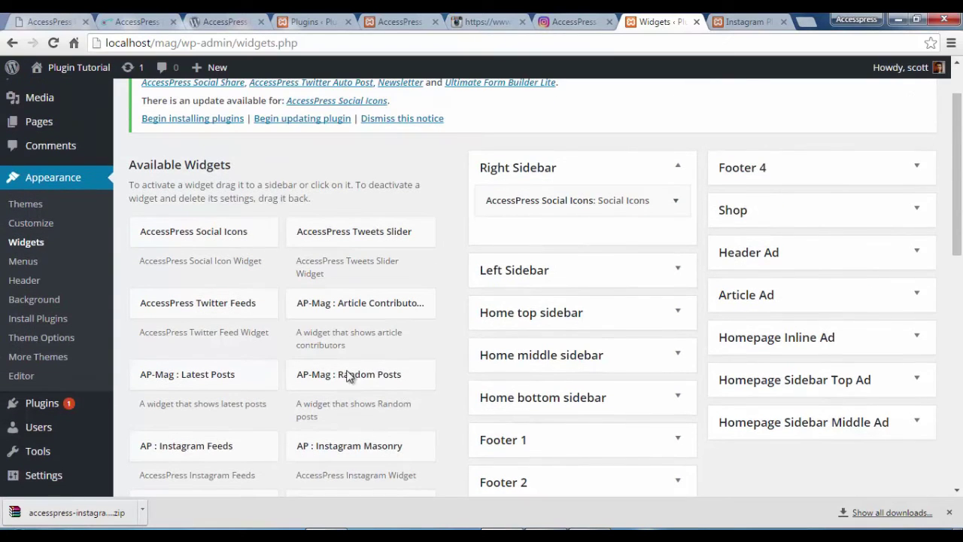
pyautogui.moveTo(161, 445); pyautogui.dragTo(553, 230)
pyautogui.scroll(-2, 359, 407)
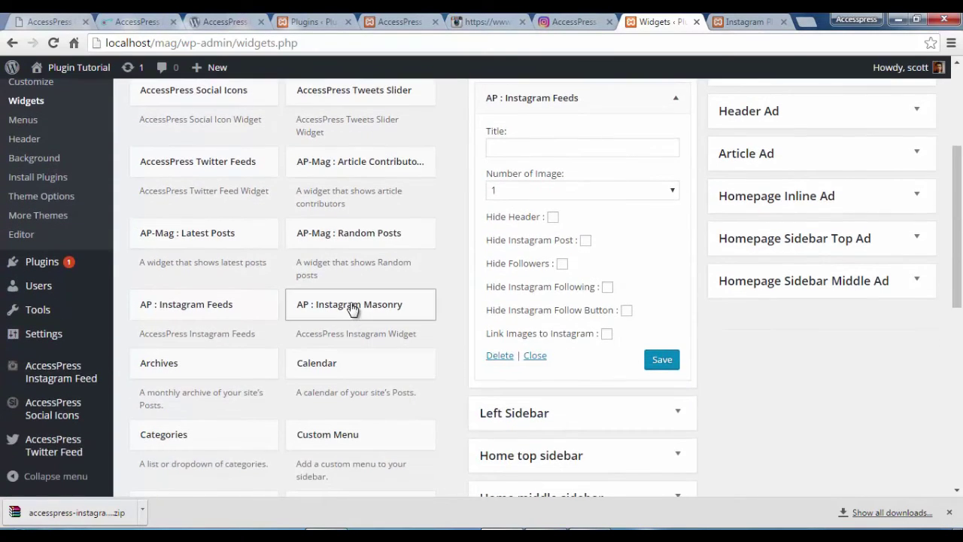
pyautogui.moveTo(394, 306); pyautogui.dragTo(603, 370)
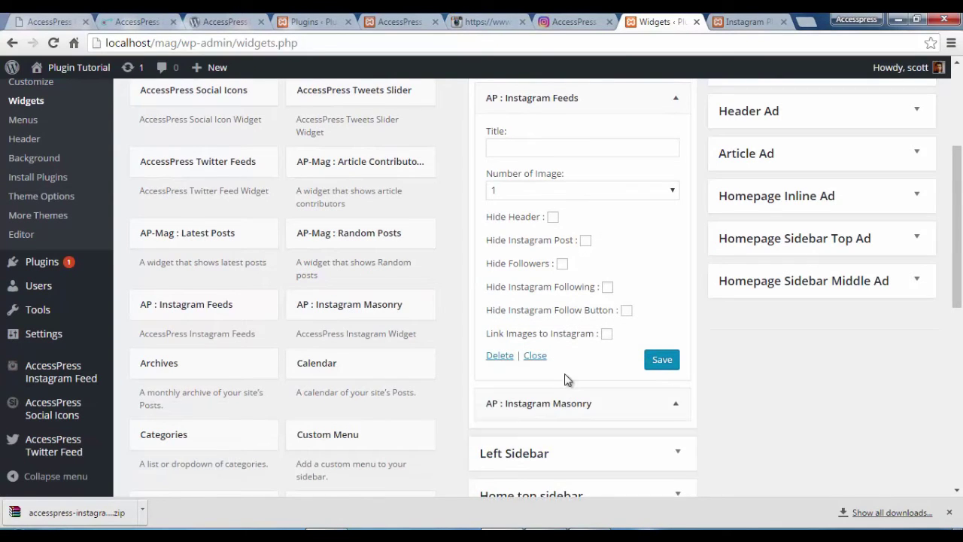
pyautogui.scroll(1, 621, 372)
# Step: Title the AP : Instagram Feeds widget 'Instagram Feed'
pyautogui.scroll(2, 616, 373)
pyautogui.click(506, 361)
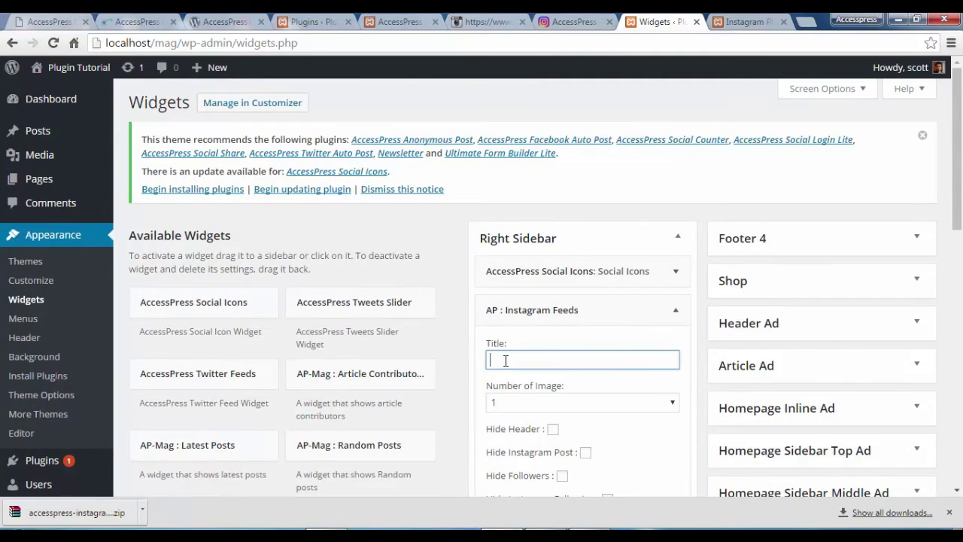
pyautogui.write('In')
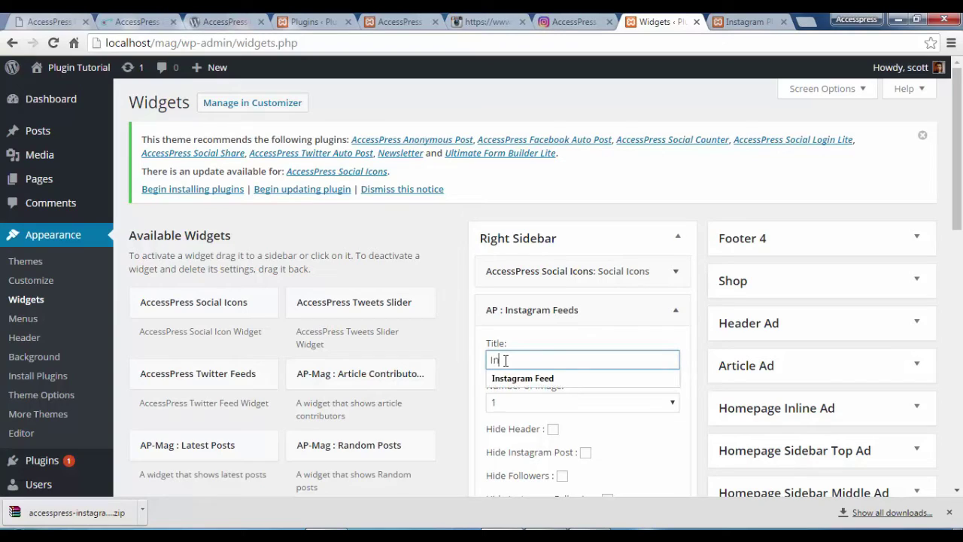
pyautogui.write('stagram Fed')
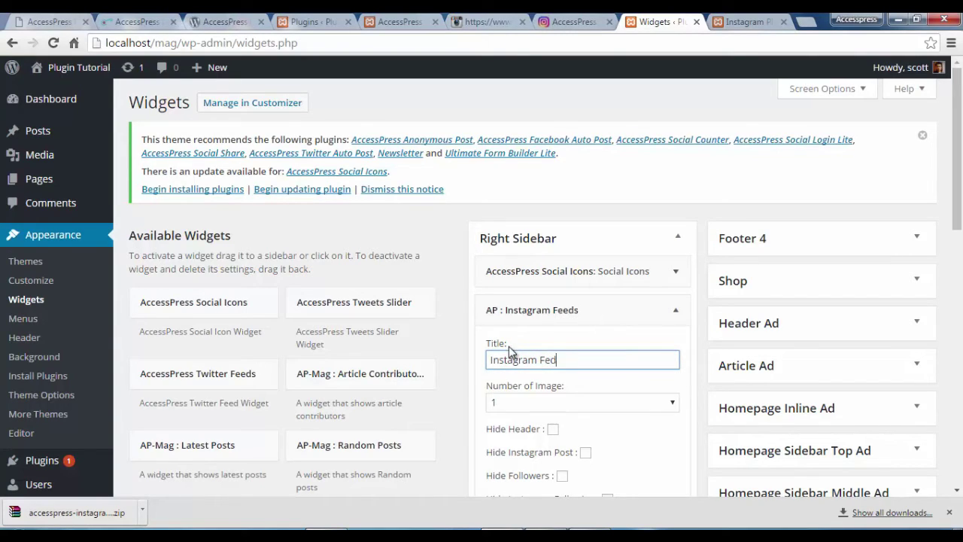
pyautogui.press('BackSpace')
pyautogui.click(534, 378)
# Step: Set Number of Image to 8, enable Link Images to Instagram, and save the feed widget
pyautogui.scroll(-3, 606, 331)
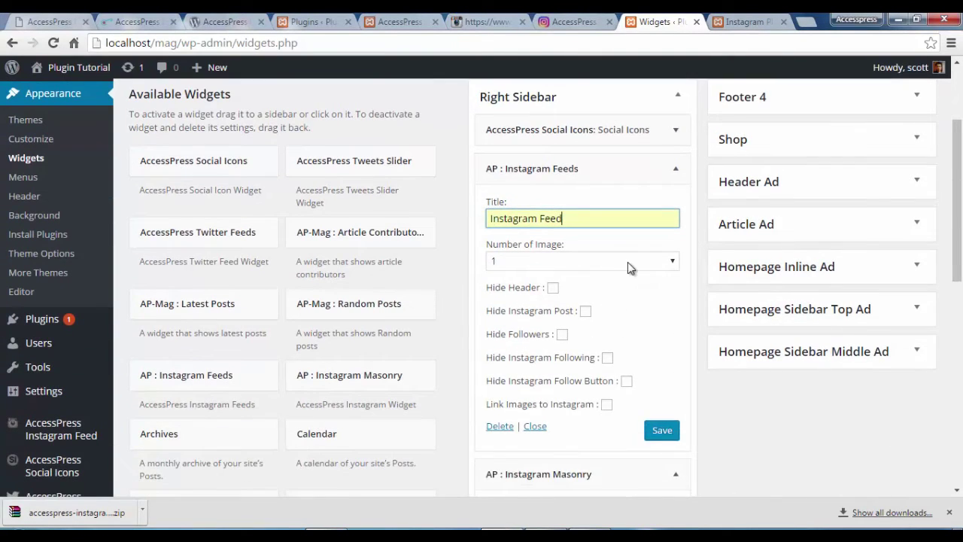
pyautogui.click(626, 264)
pyautogui.click(527, 378)
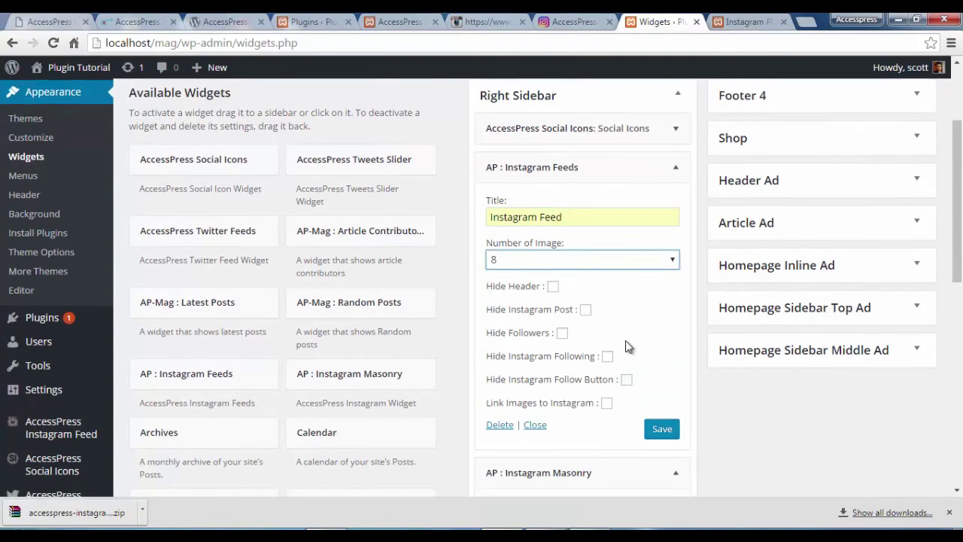
pyautogui.scroll(-2, 625, 340)
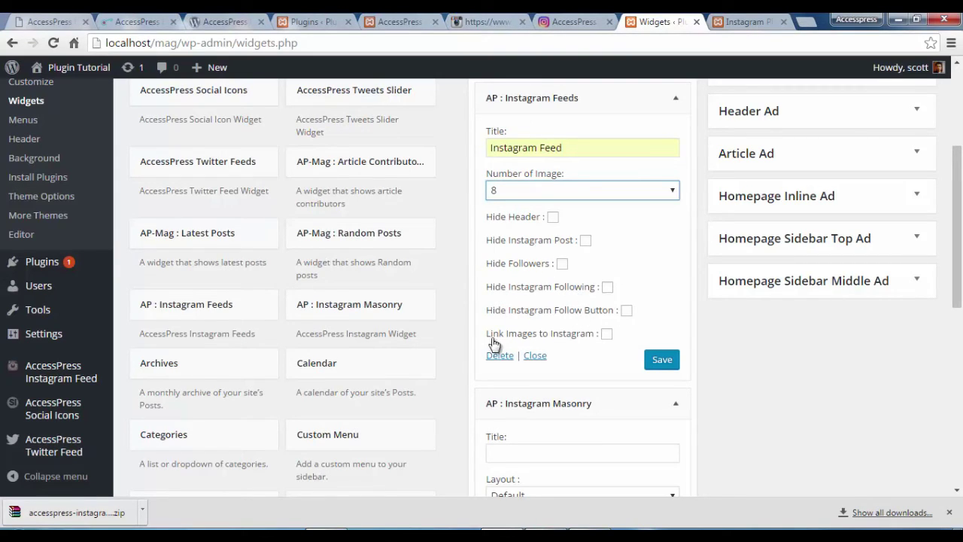
pyautogui.click(607, 336)
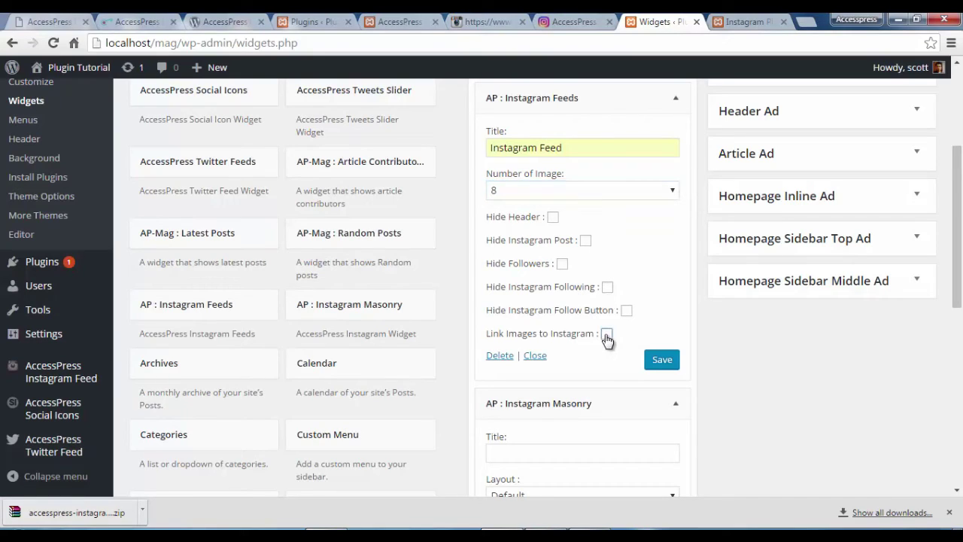
pyautogui.click(665, 361)
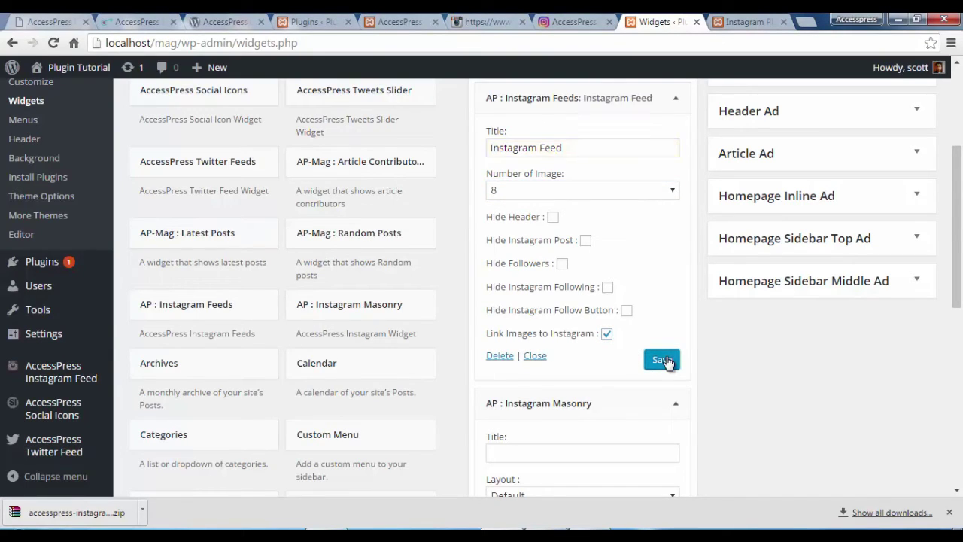
pyautogui.scroll(-2, 667, 362)
pyautogui.click(534, 319)
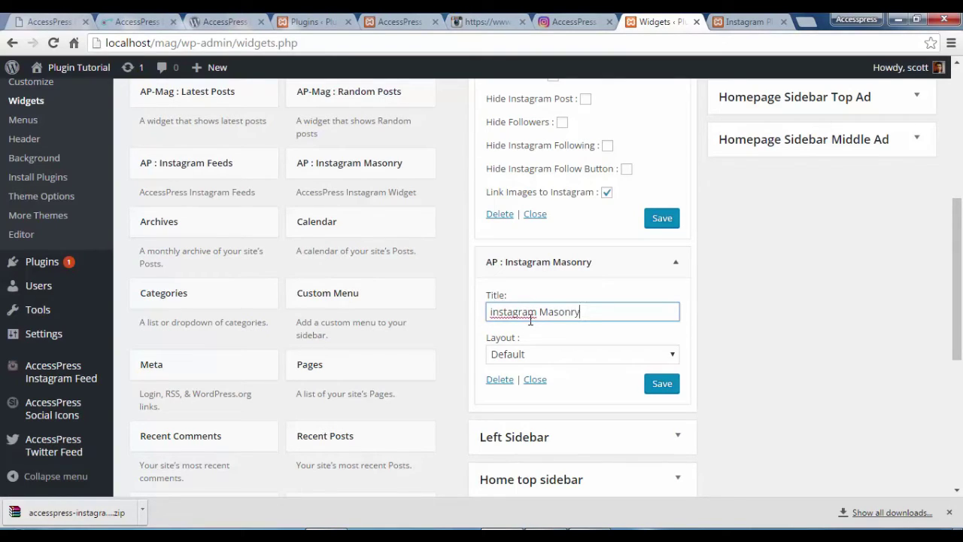
# Step: Give the AP : Instagram Masonry widget the Slider Layout and save it
pyautogui.click(550, 355)
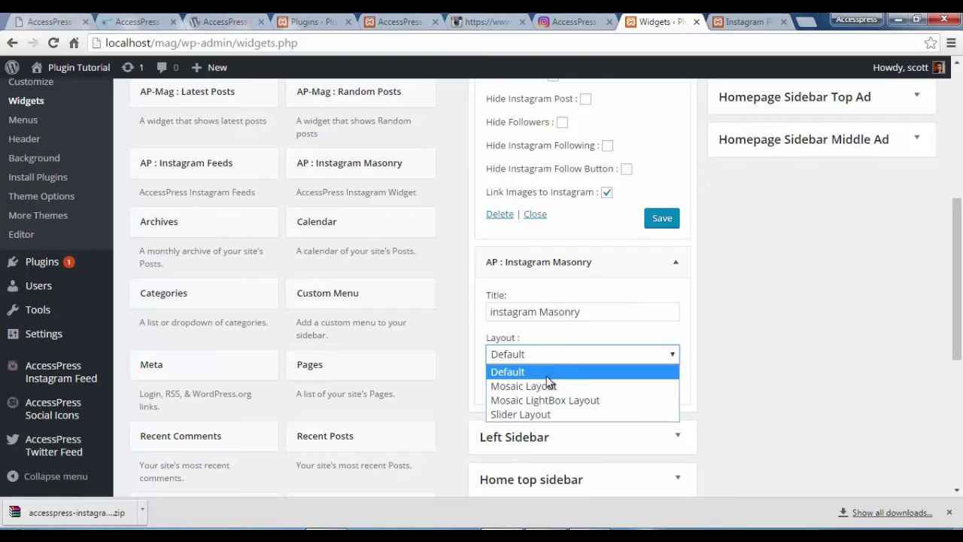
pyautogui.click(539, 417)
pyautogui.click(659, 385)
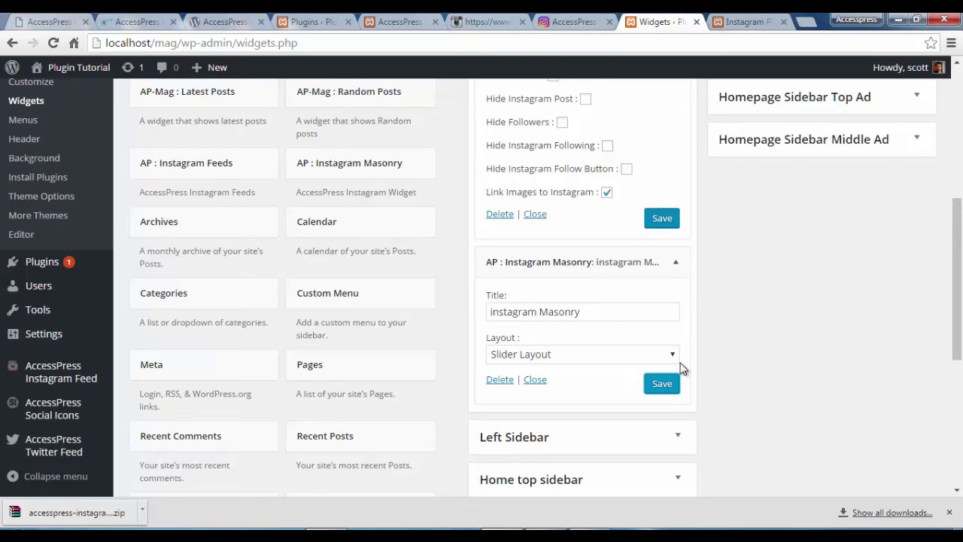
pyautogui.scroll(2, 654, 138)
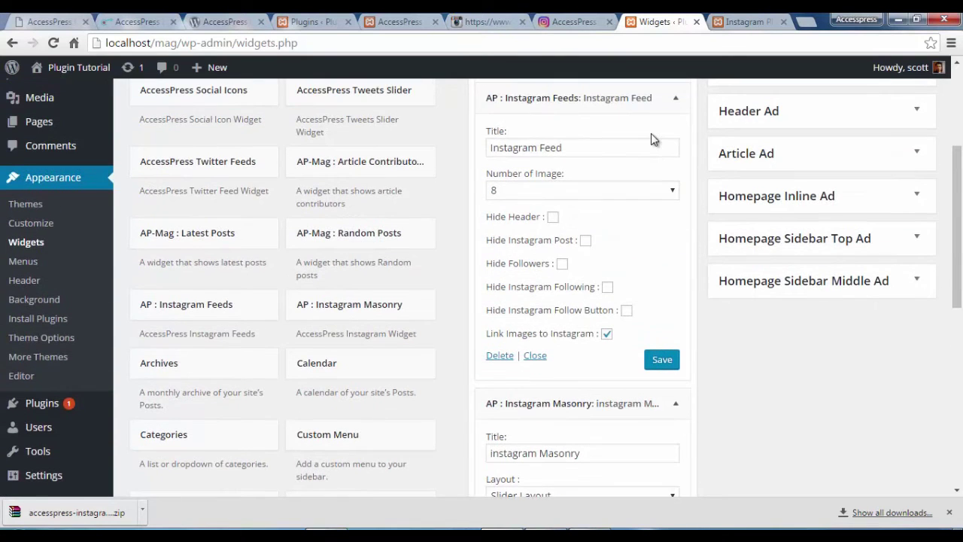
pyautogui.click(734, 21)
# Step: Reload the test post and check the sidebar Instagram Feed and Masonry slider widgets
pyautogui.click(665, 41)
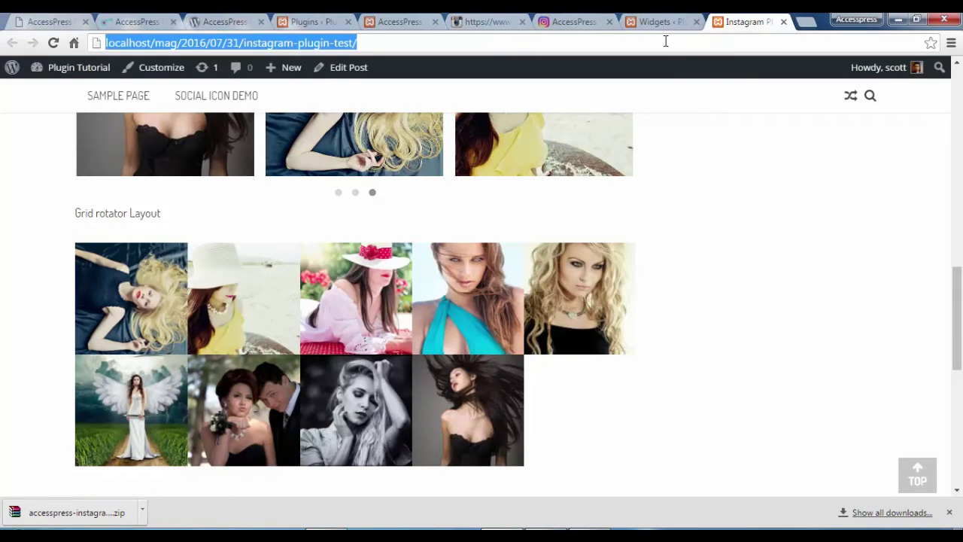
pyautogui.press('Return')
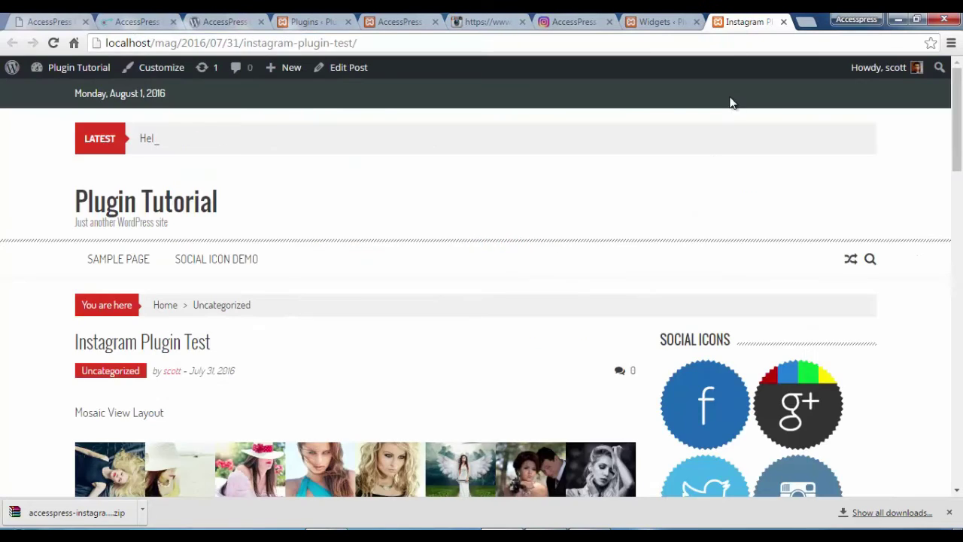
pyautogui.scroll(-1, 716, 174)
pyautogui.scroll(-6, 722, 181)
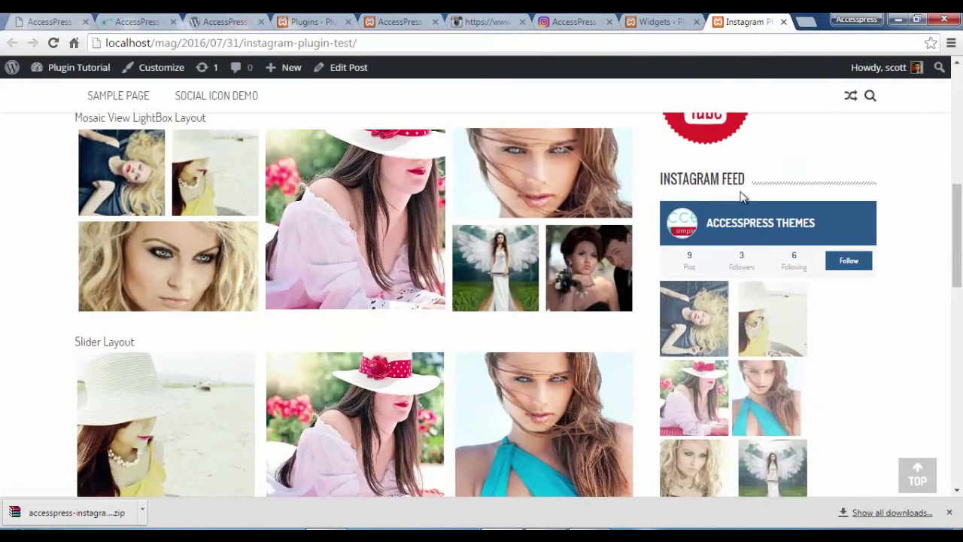
pyautogui.scroll(-3, 737, 181)
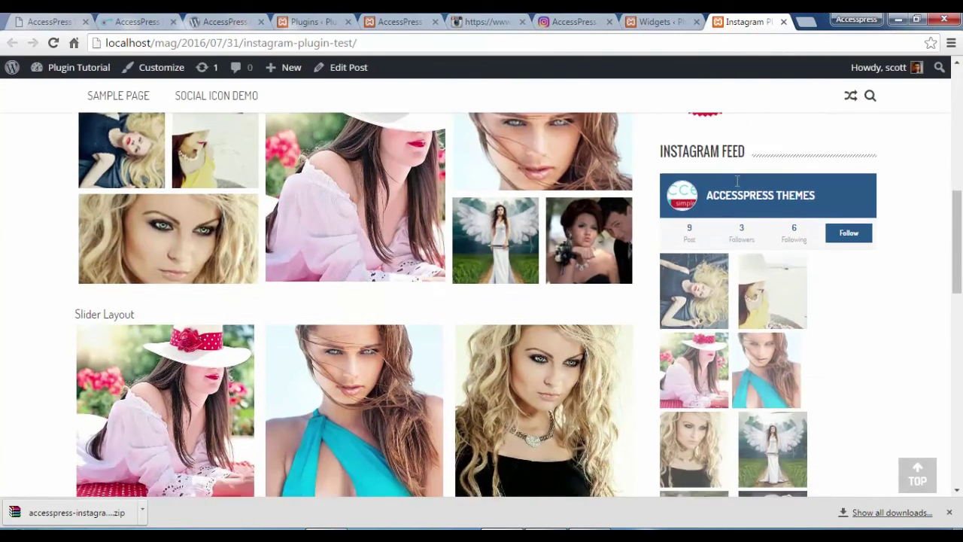
pyautogui.scroll(-1, 737, 181)
pyautogui.scroll(2, 734, 259)
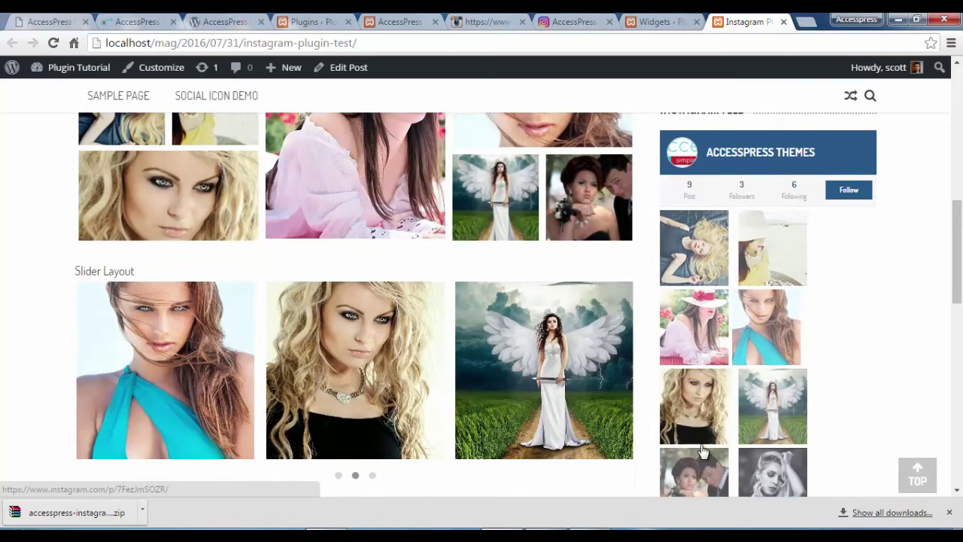
pyautogui.scroll(-5, 745, 286)
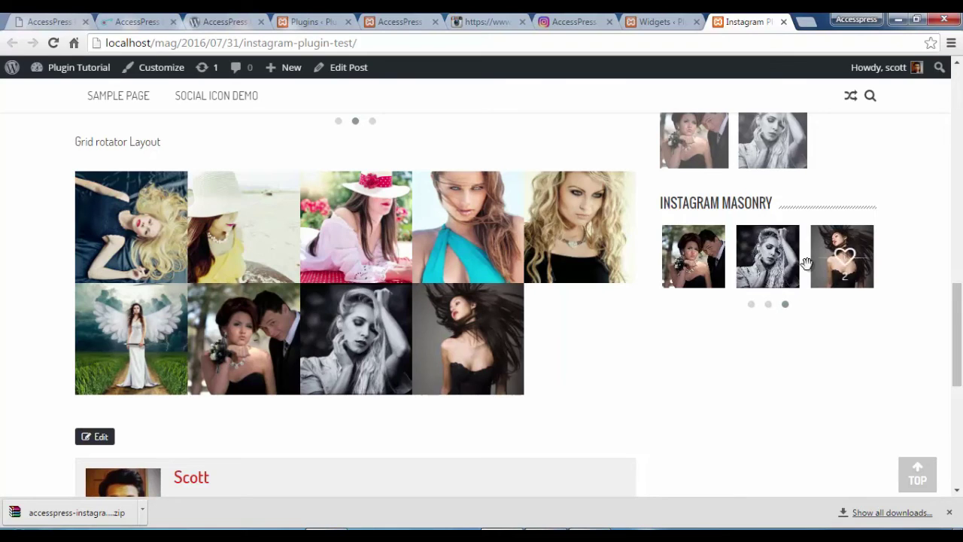
pyautogui.click(665, 21)
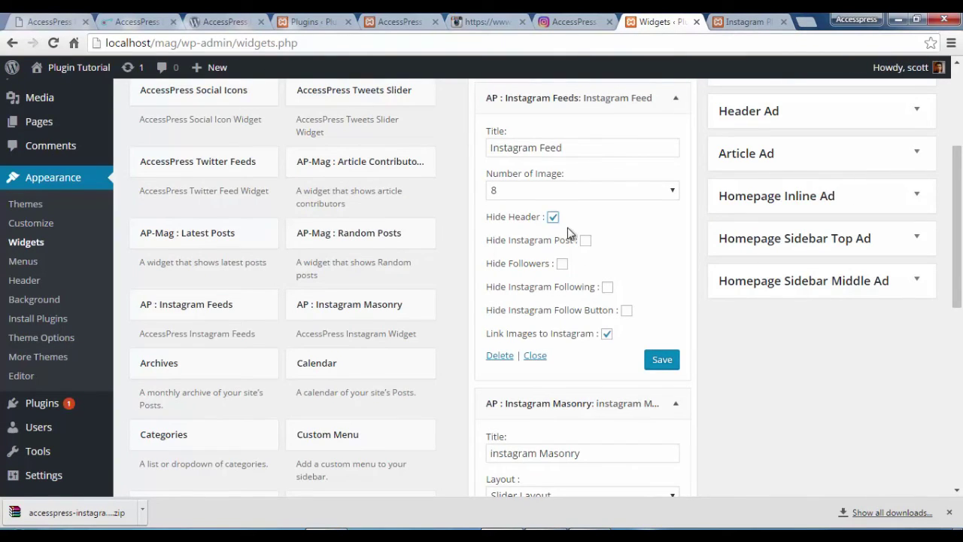
# Step: Hide the feed widget's post, followers and following counts and follow button, then save
pyautogui.click(586, 239)
pyautogui.click(561, 263)
pyautogui.click(606, 287)
pyautogui.click(625, 311)
pyautogui.click(660, 361)
pyautogui.click(734, 17)
pyautogui.click(729, 39)
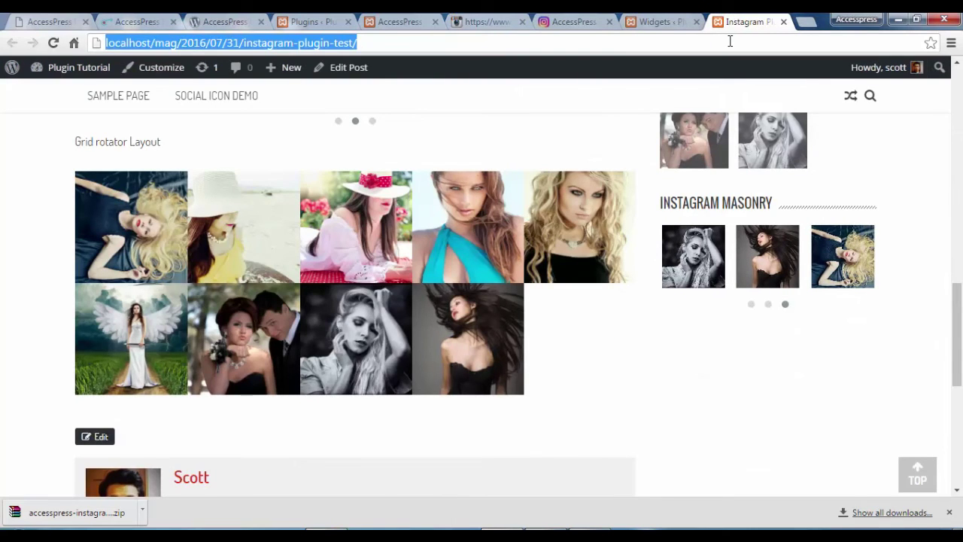
# Step: Reload the test post and confirm the sidebar feed shows only image thumbnails
pyautogui.press('Return')
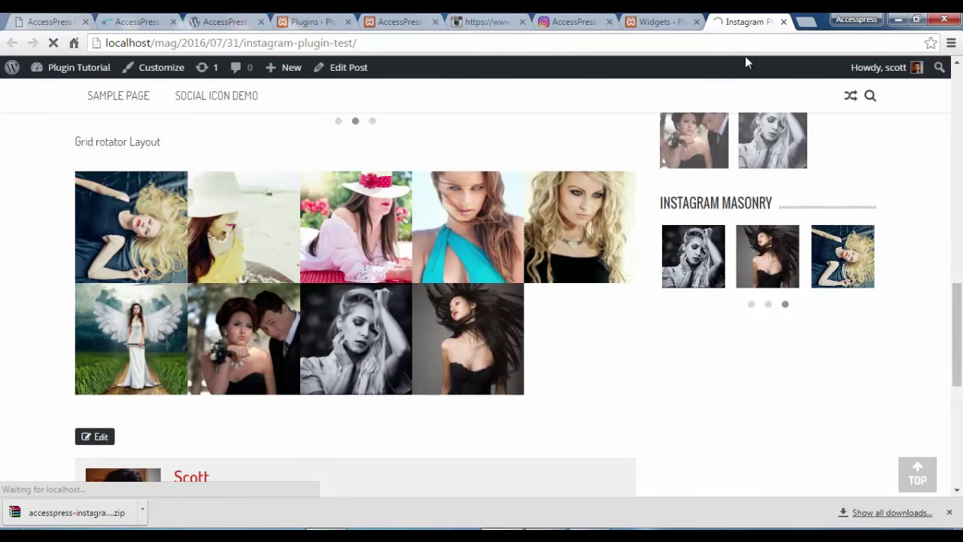
pyautogui.scroll(-4, 856, 301)
pyautogui.scroll(3, 768, 301)
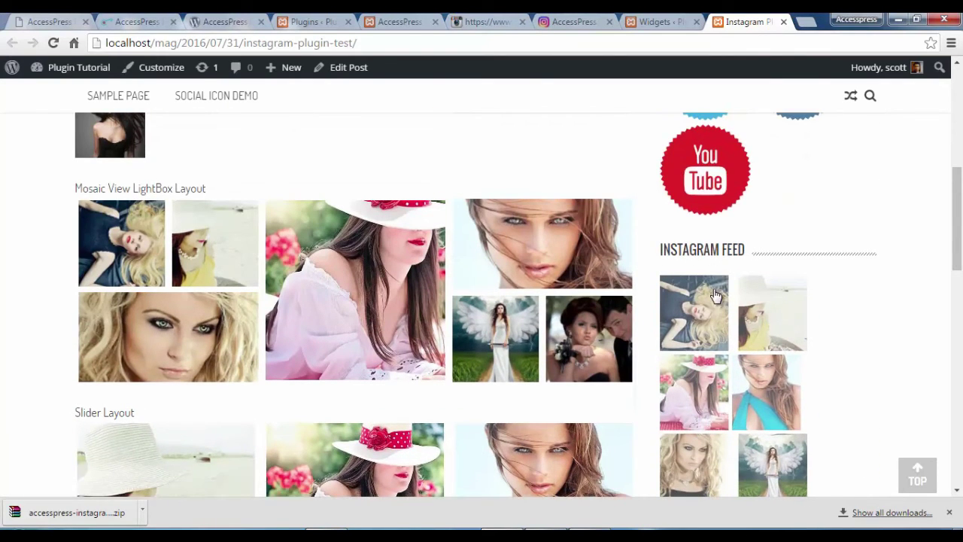
pyautogui.scroll(-1, 715, 296)
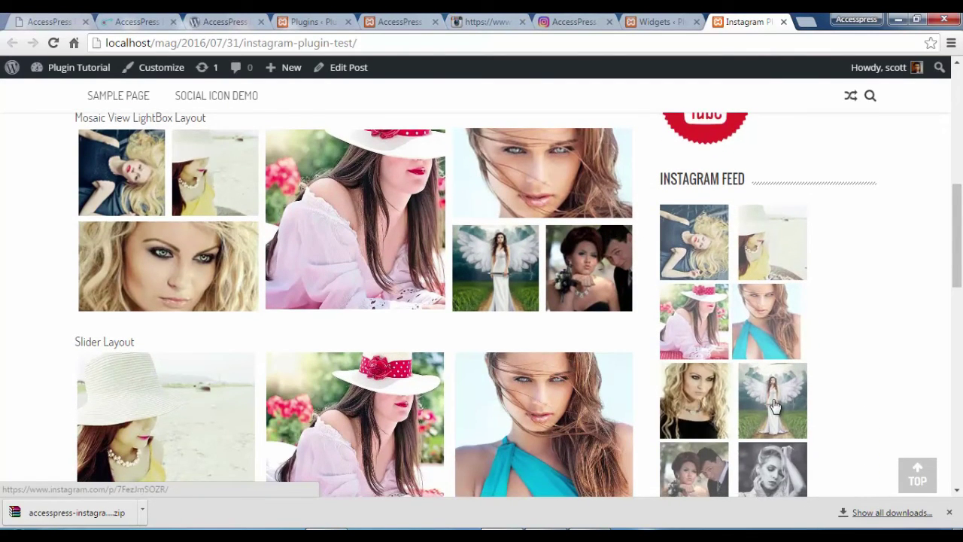
pyautogui.scroll(-1, 752, 402)
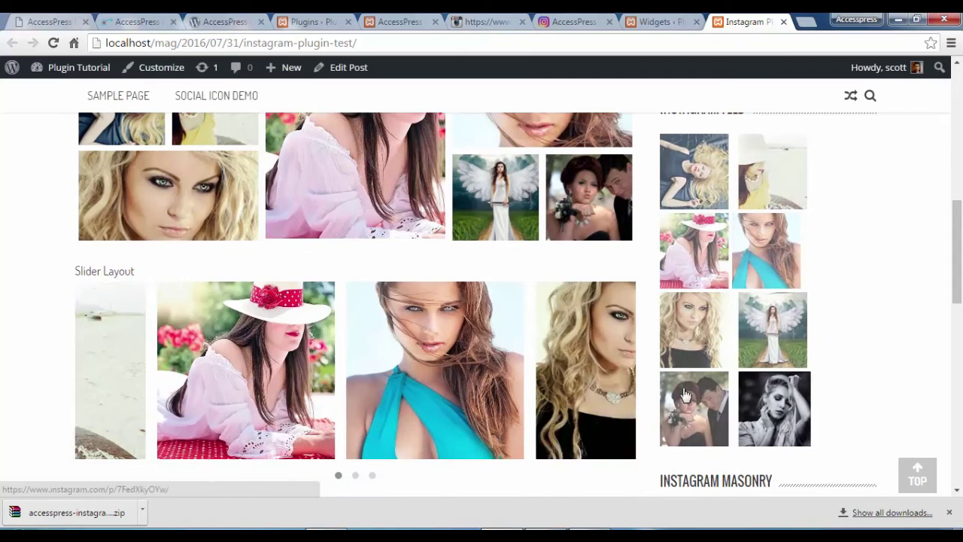
pyautogui.scroll(10, 706, 329)
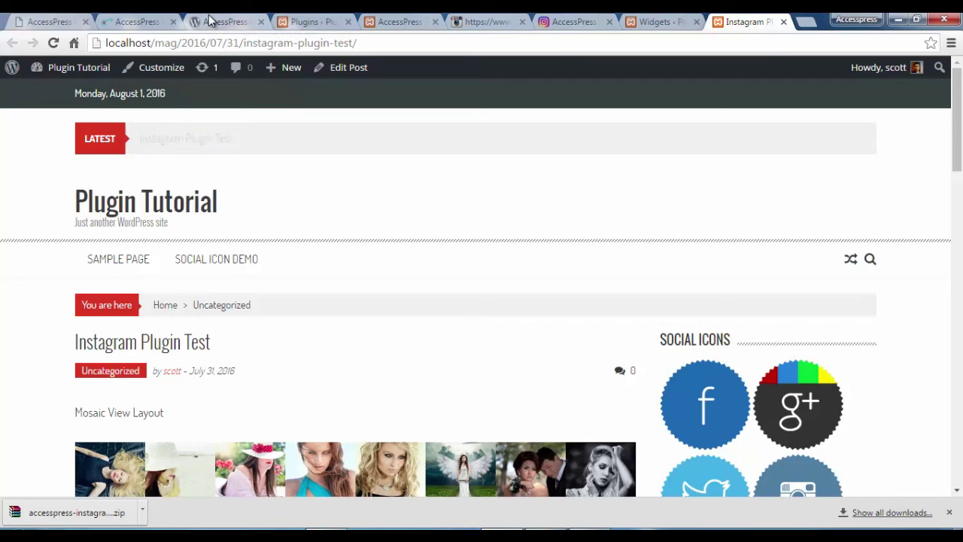
pyautogui.hotkey('ctrl', '2')
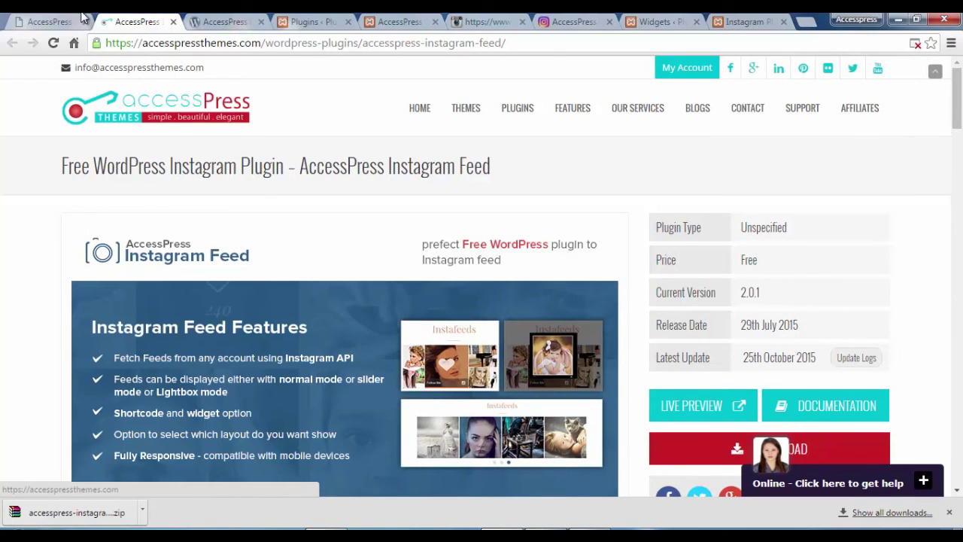
# Step: Bring up the WordPress.org page for AccessPress Instagram Feed and scroll to Download Version 2.1.6
pyautogui.click(211, 21)
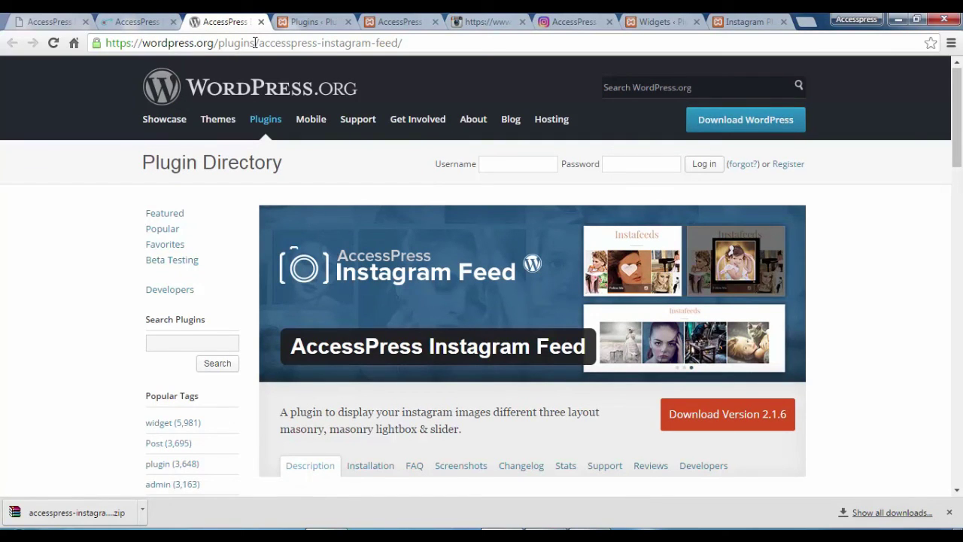
pyautogui.scroll(-5, 640, 264)
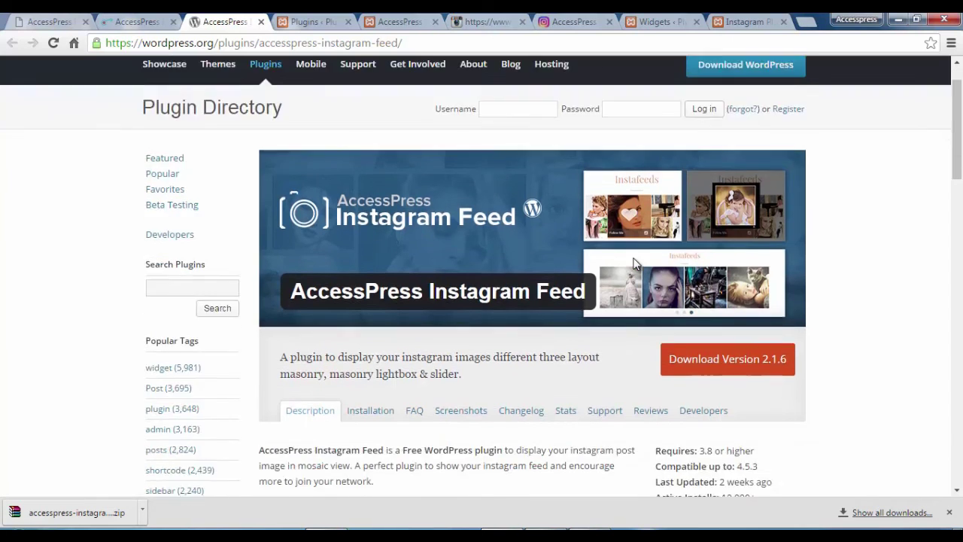